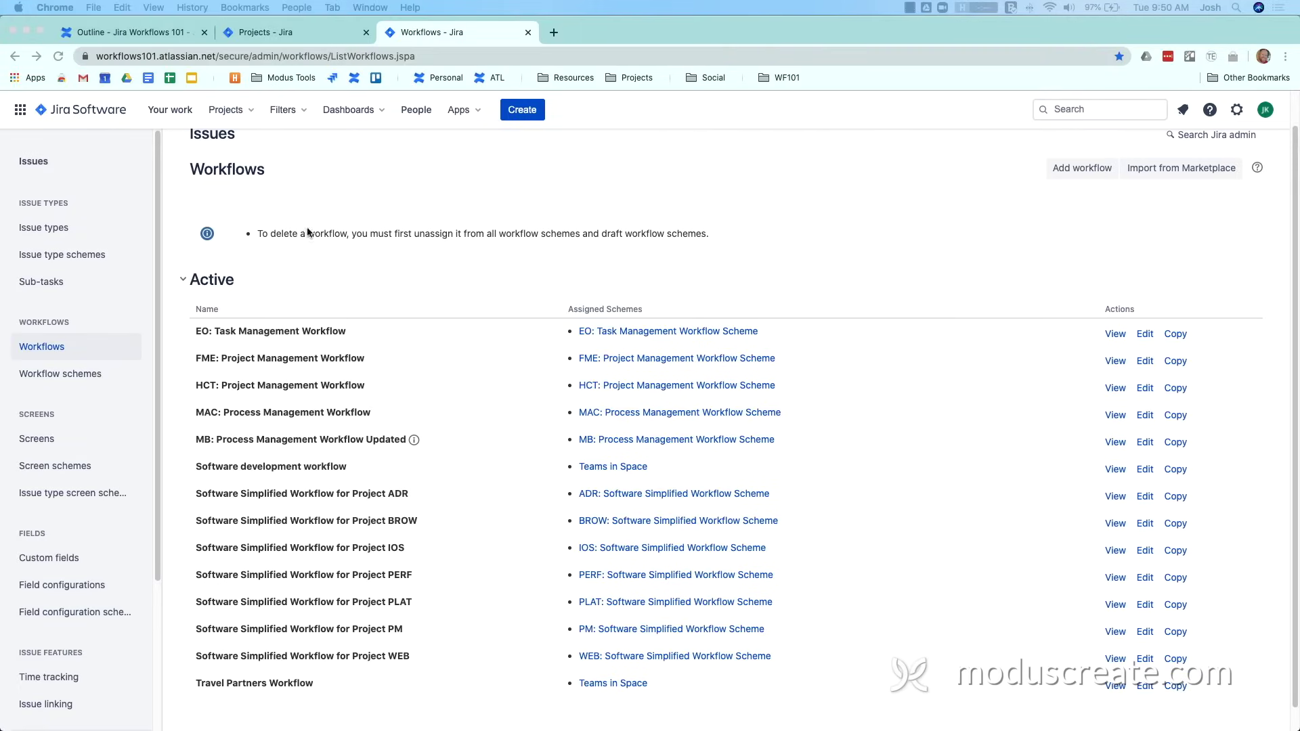
Step: Create a new workflow named Marketing Blog Workflow
{"action": "left_click", "coordinate": [1080, 173]}
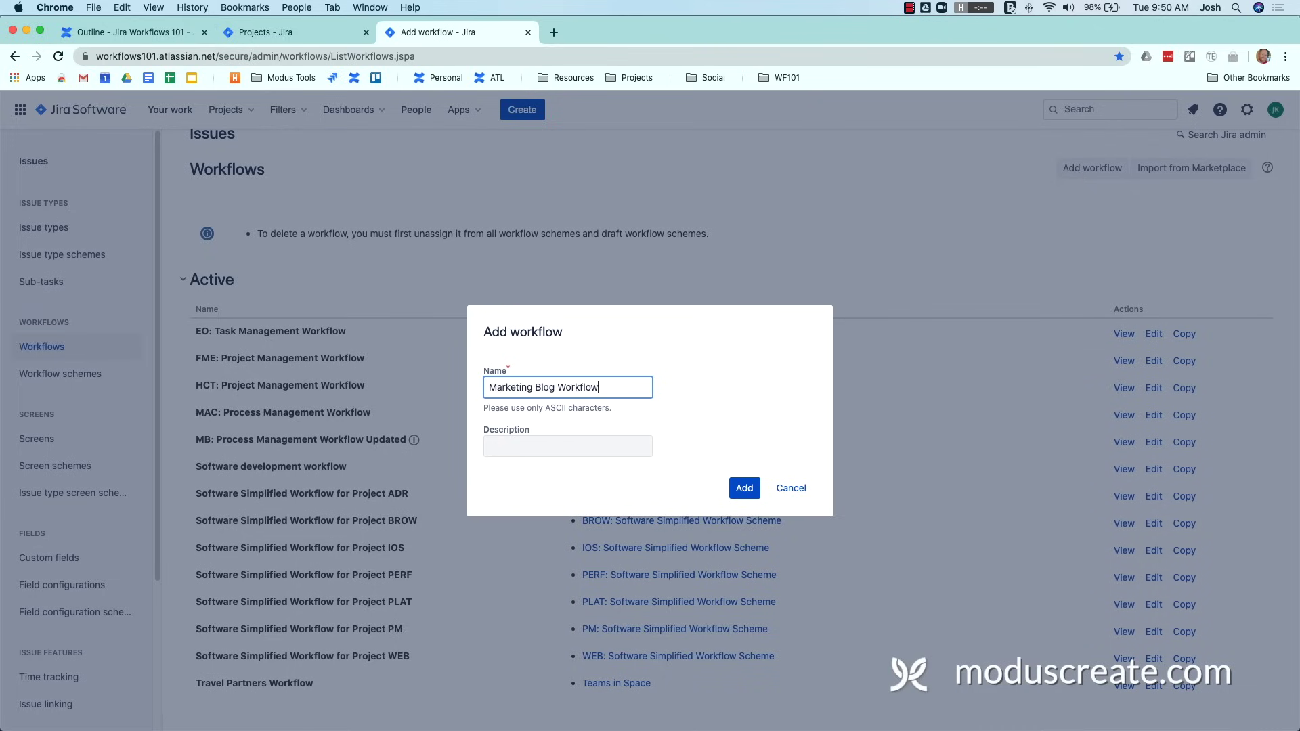
{"action": "left_click", "coordinate": [744, 488]}
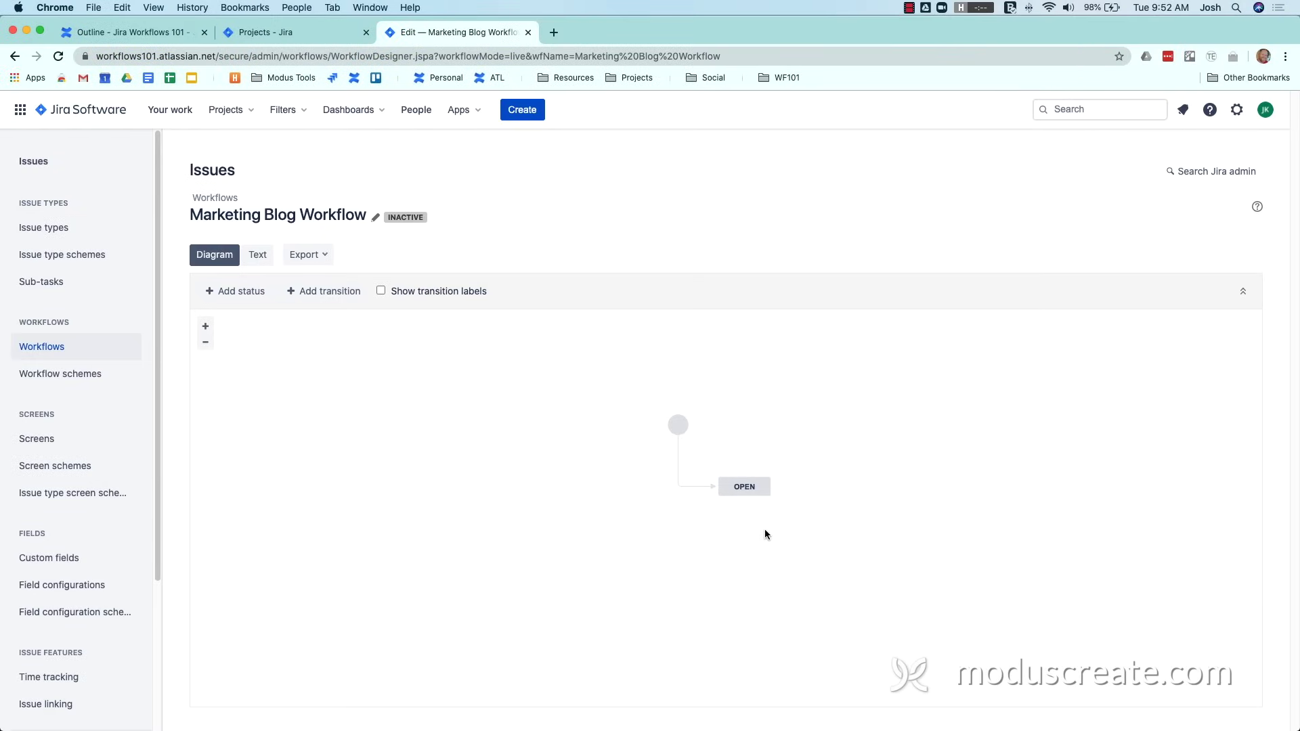
Step: Try allowing all statuses to transition to the Open status, and view the category choices in its edit form
{"action": "left_click", "coordinate": [765, 494]}
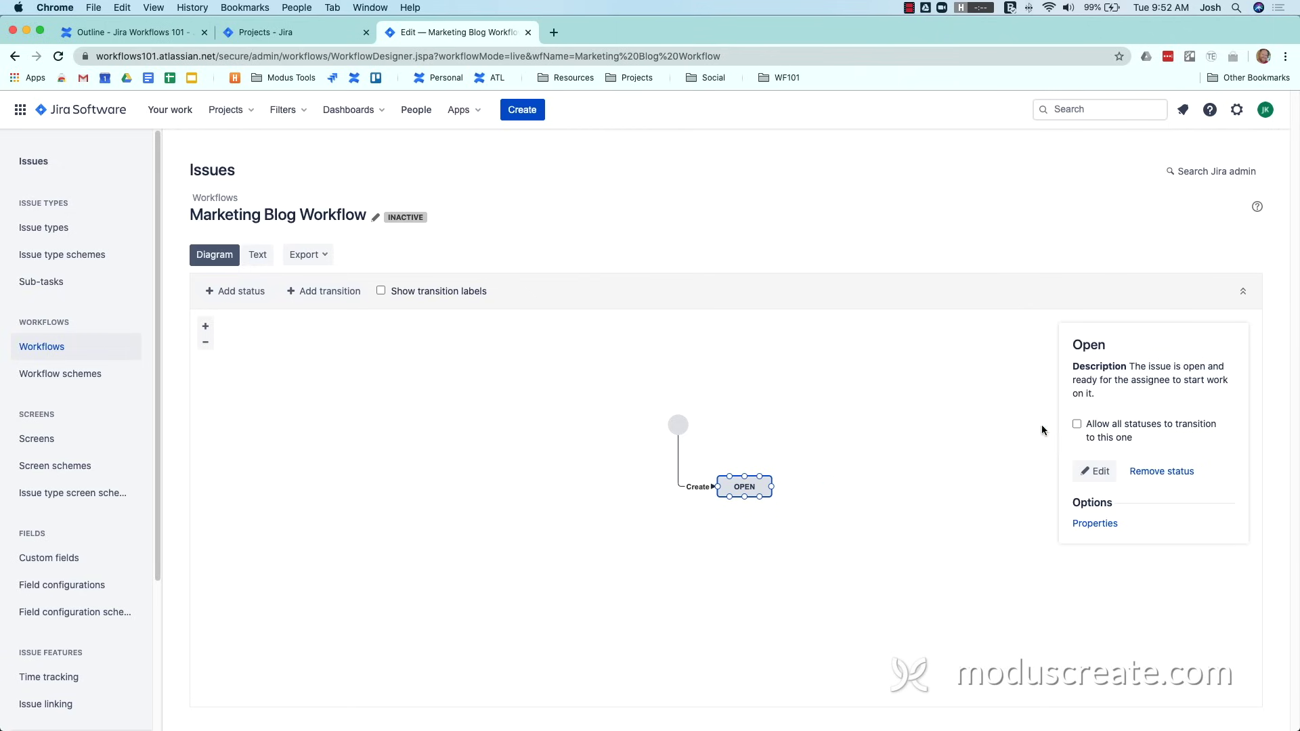
{"action": "left_click", "coordinate": [1077, 424]}
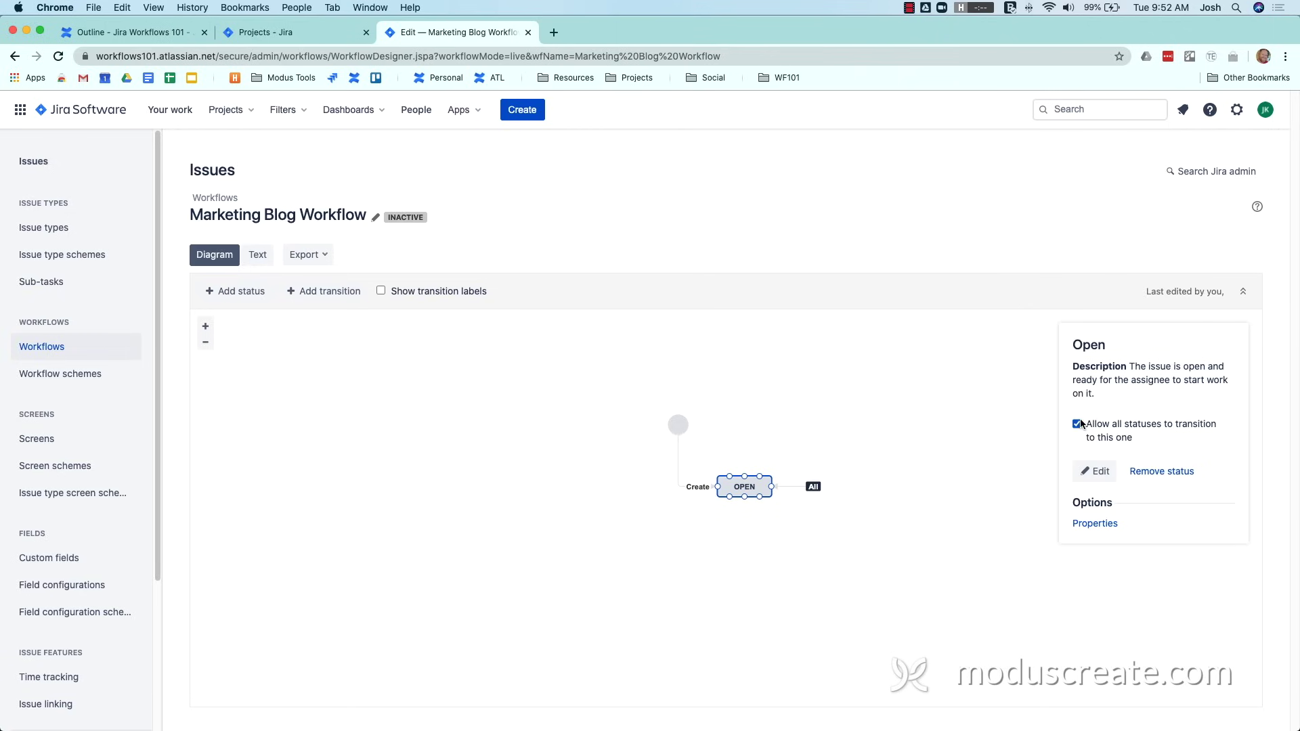
{"action": "left_click", "coordinate": [1078, 424]}
{"action": "left_click", "coordinate": [1099, 474]}
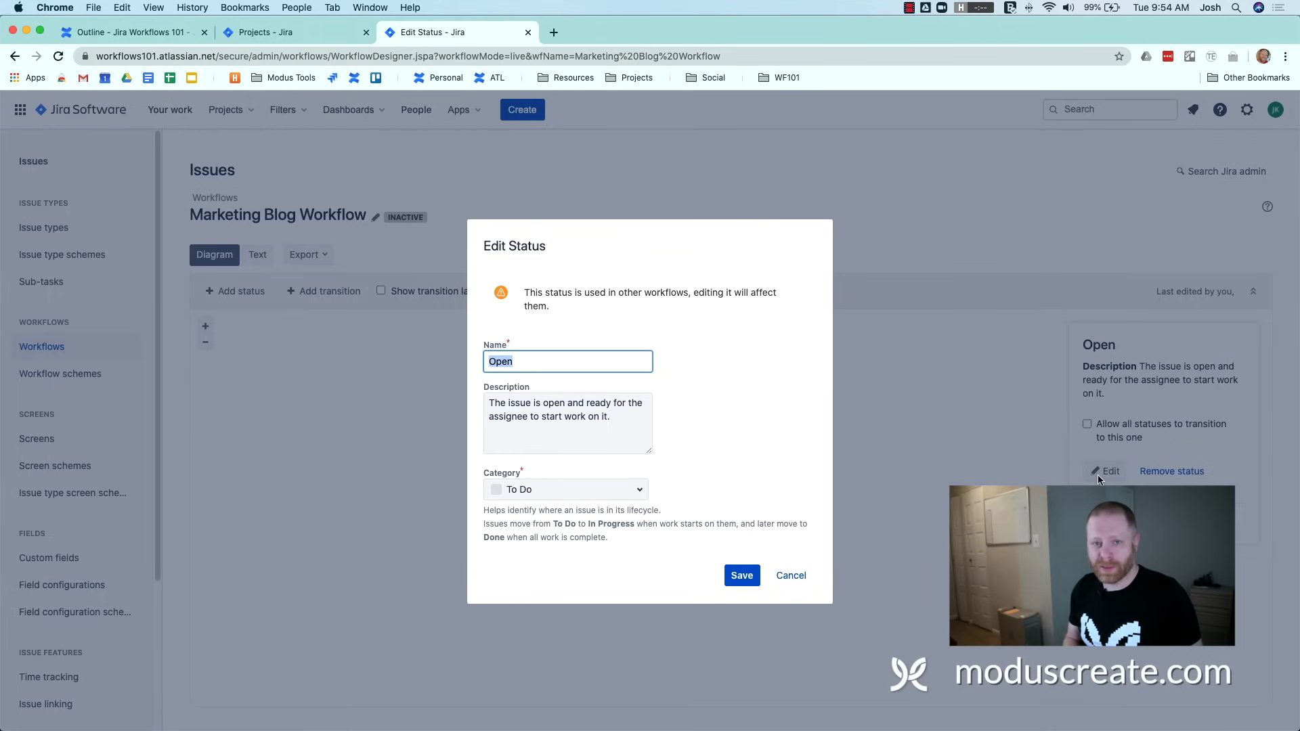
{"action": "left_click", "coordinate": [640, 490]}
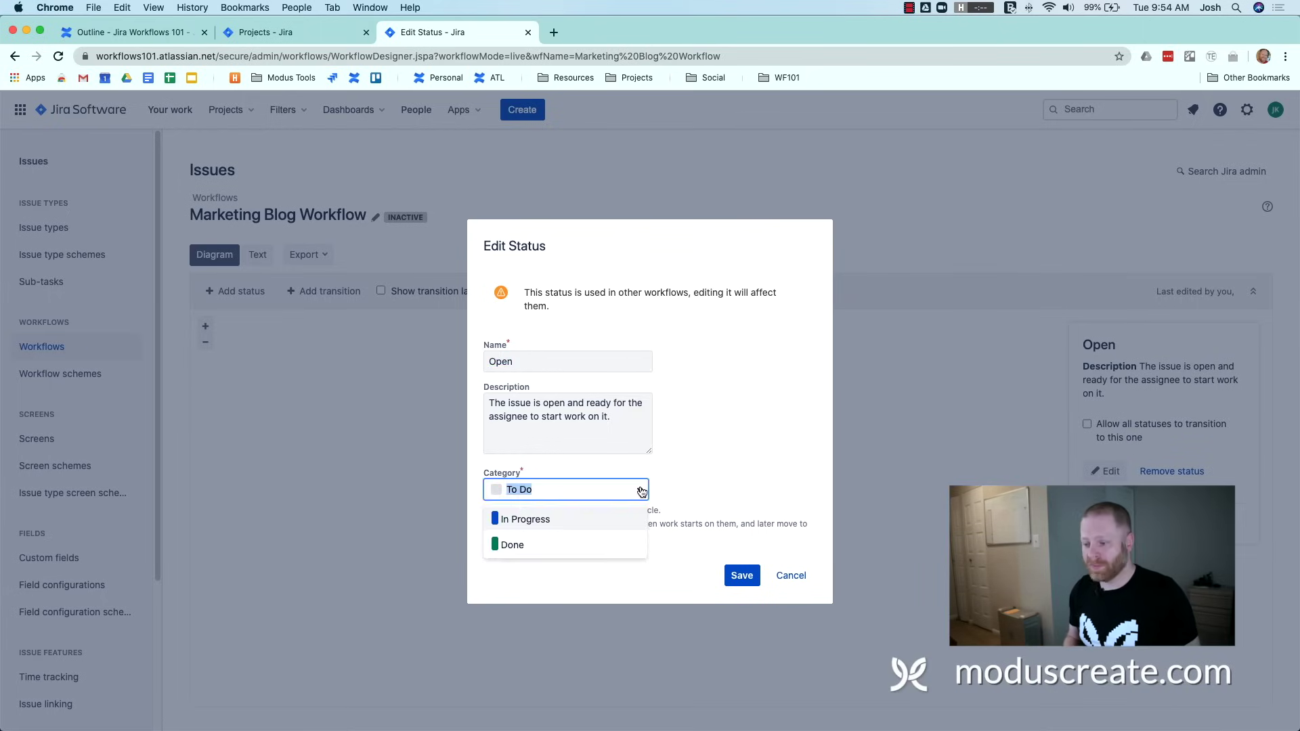
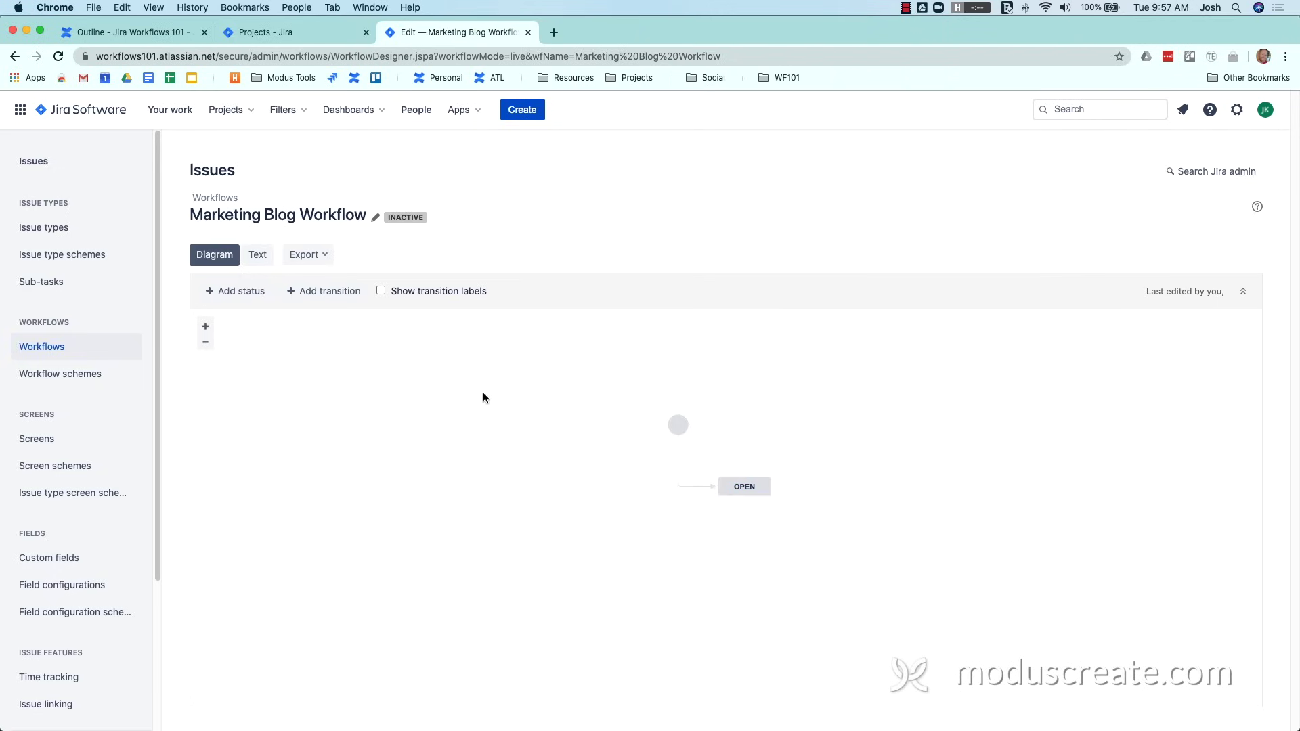
Step: Add the existing Draft status to the workflow, without allowing all statuses to transition to it, and keep it just below Open
{"action": "left_click", "coordinate": [224, 293]}
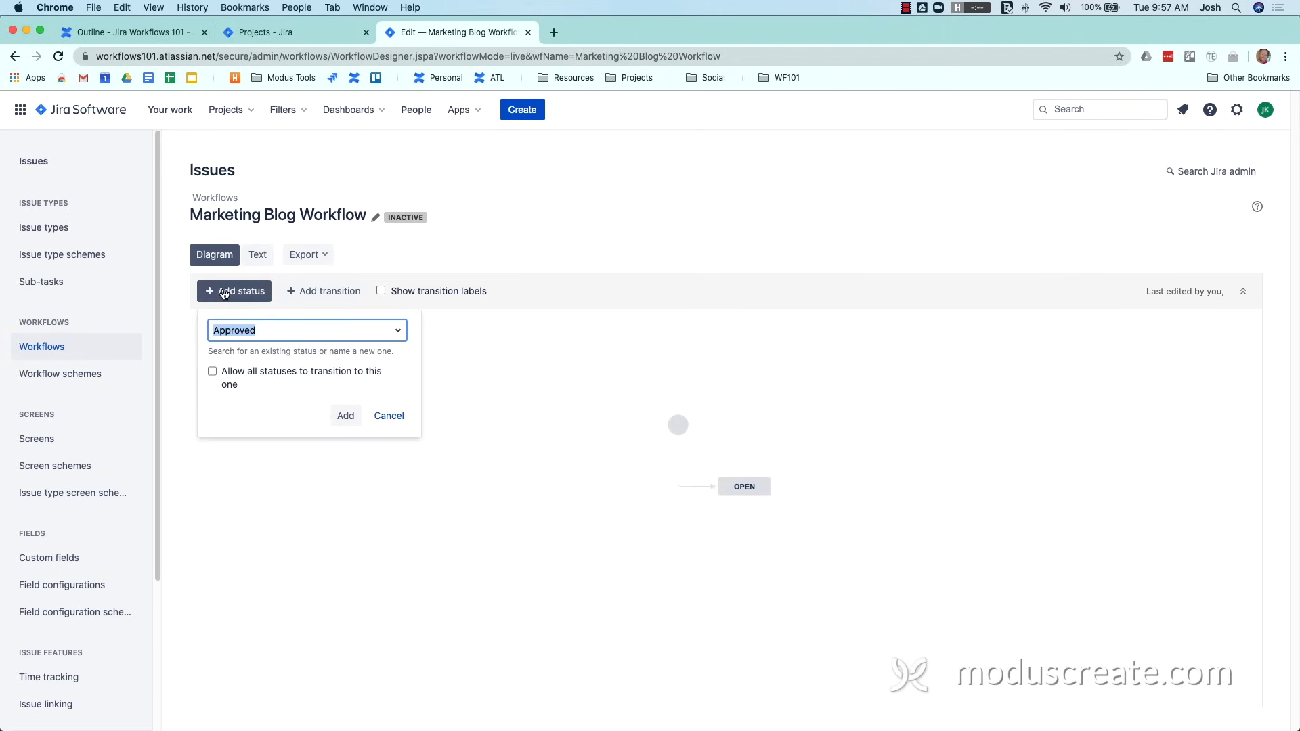
{"action": "left_click", "coordinate": [399, 330]}
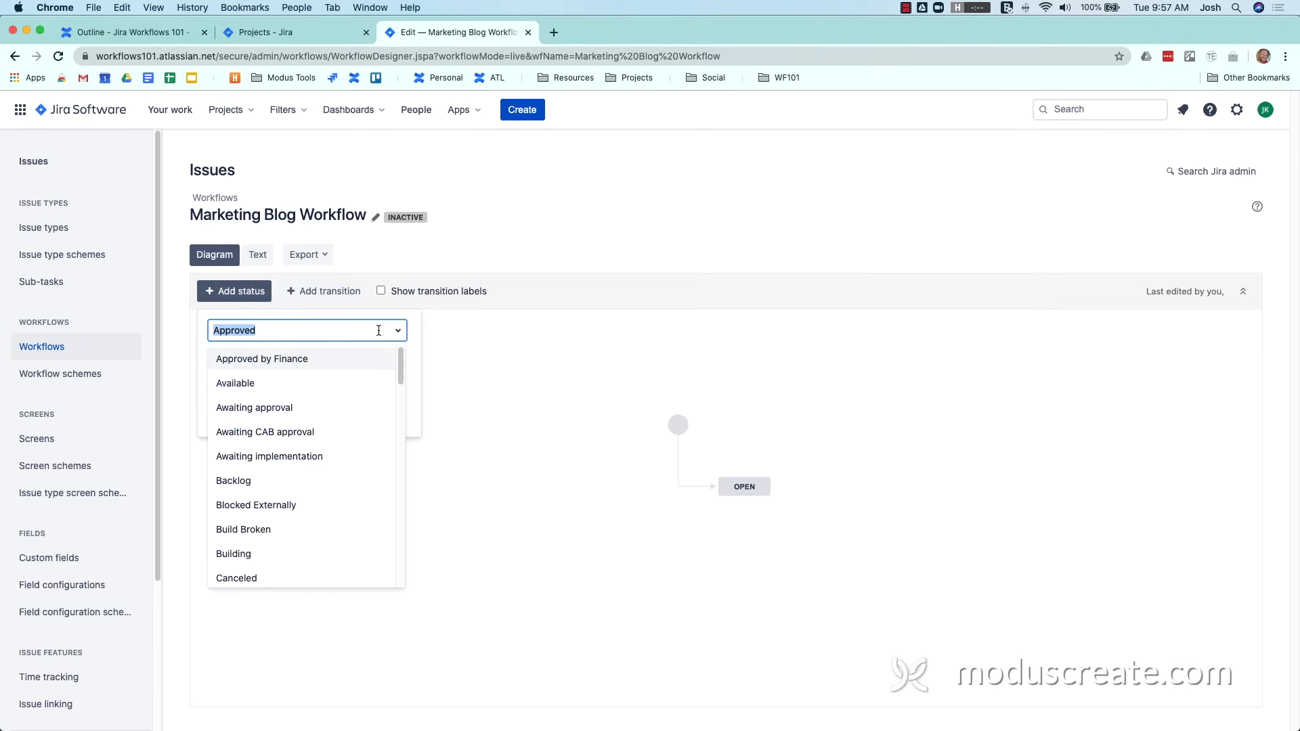
{"action": "type", "text": "Draf"}
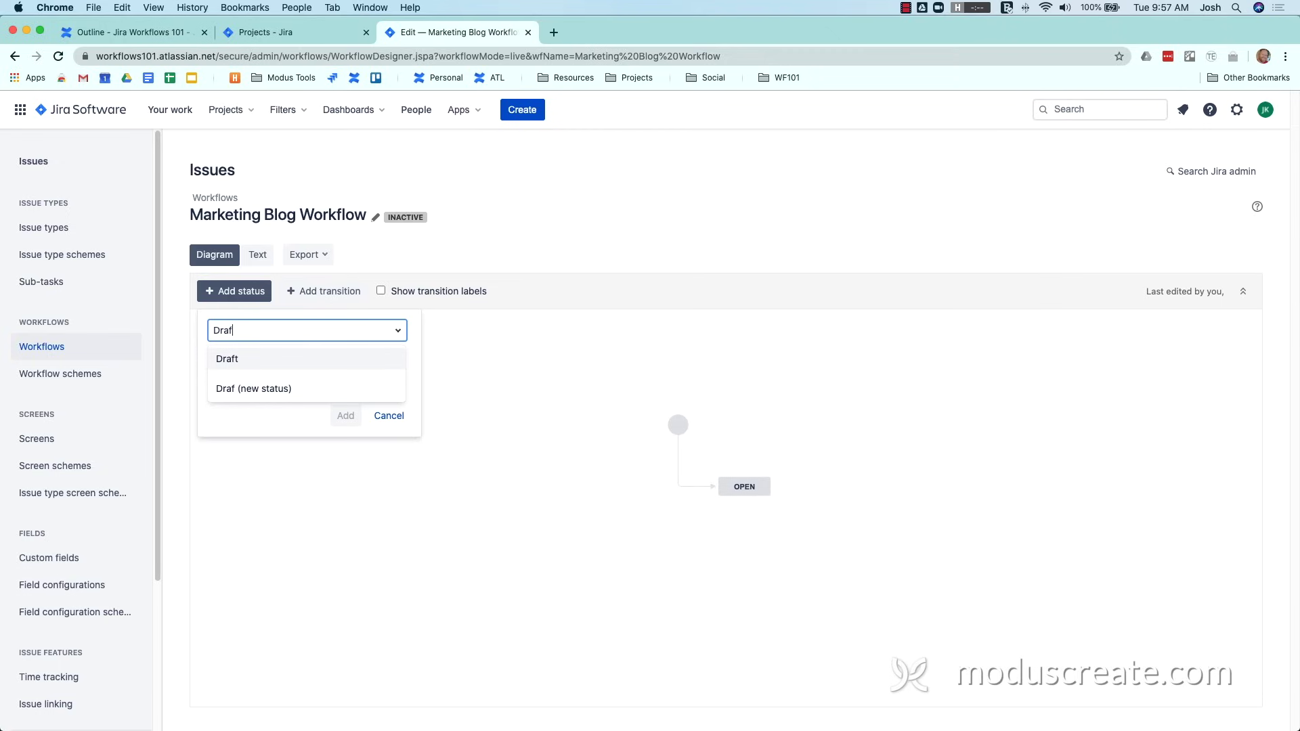
{"action": "left_click", "coordinate": [205, 355]}
{"action": "double_click", "coordinate": [233, 336]}
{"action": "left_click", "coordinate": [251, 357]}
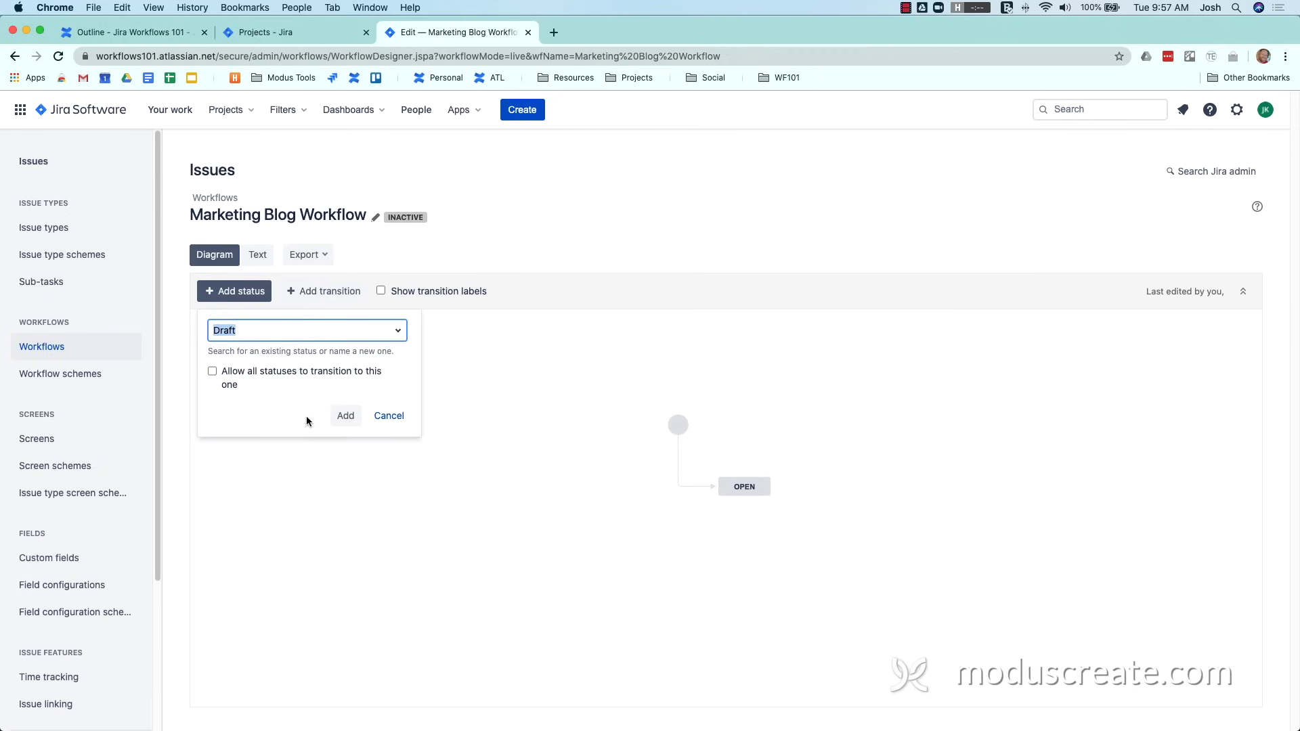
{"action": "left_click", "coordinate": [345, 416]}
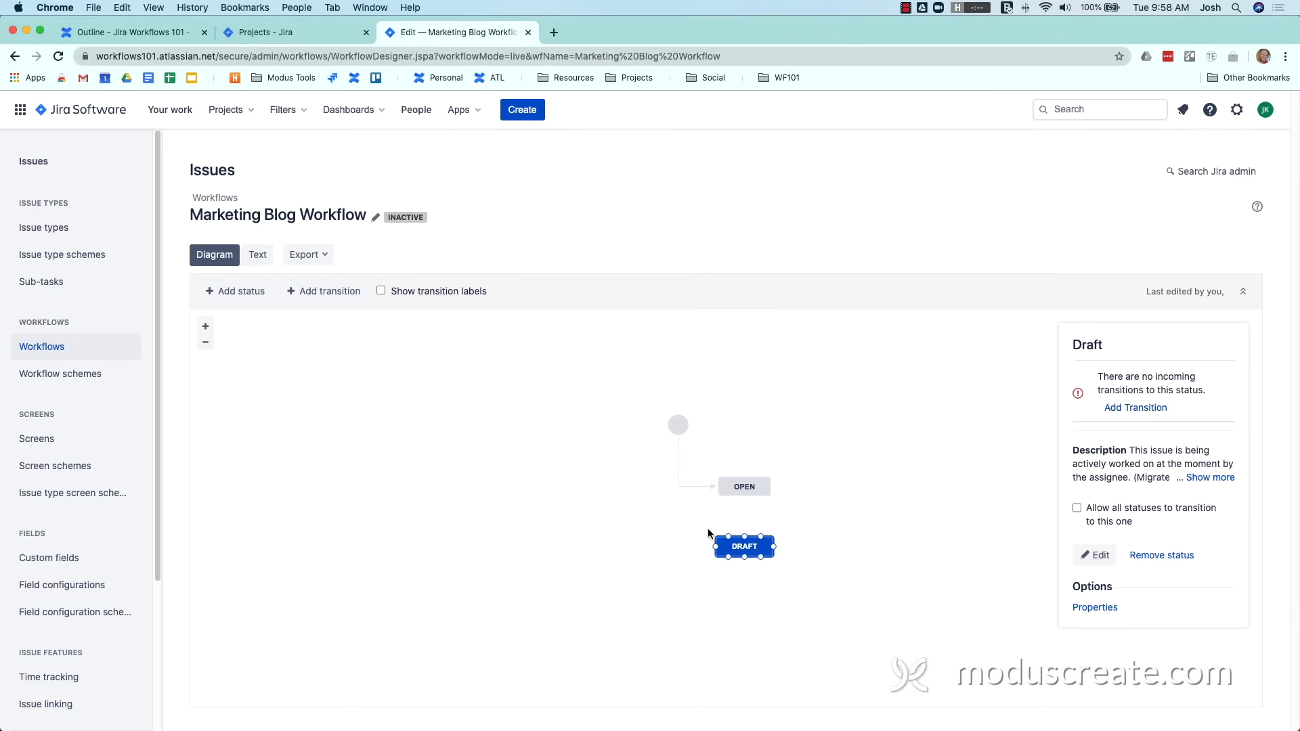
{"action": "mouse_move", "coordinate": [741, 545]}
{"action": "left_mouse_down"}
{"action": "mouse_move", "coordinate": [774, 546]}
{"action": "mouse_move", "coordinate": [743, 547]}
{"action": "left_mouse_up"}
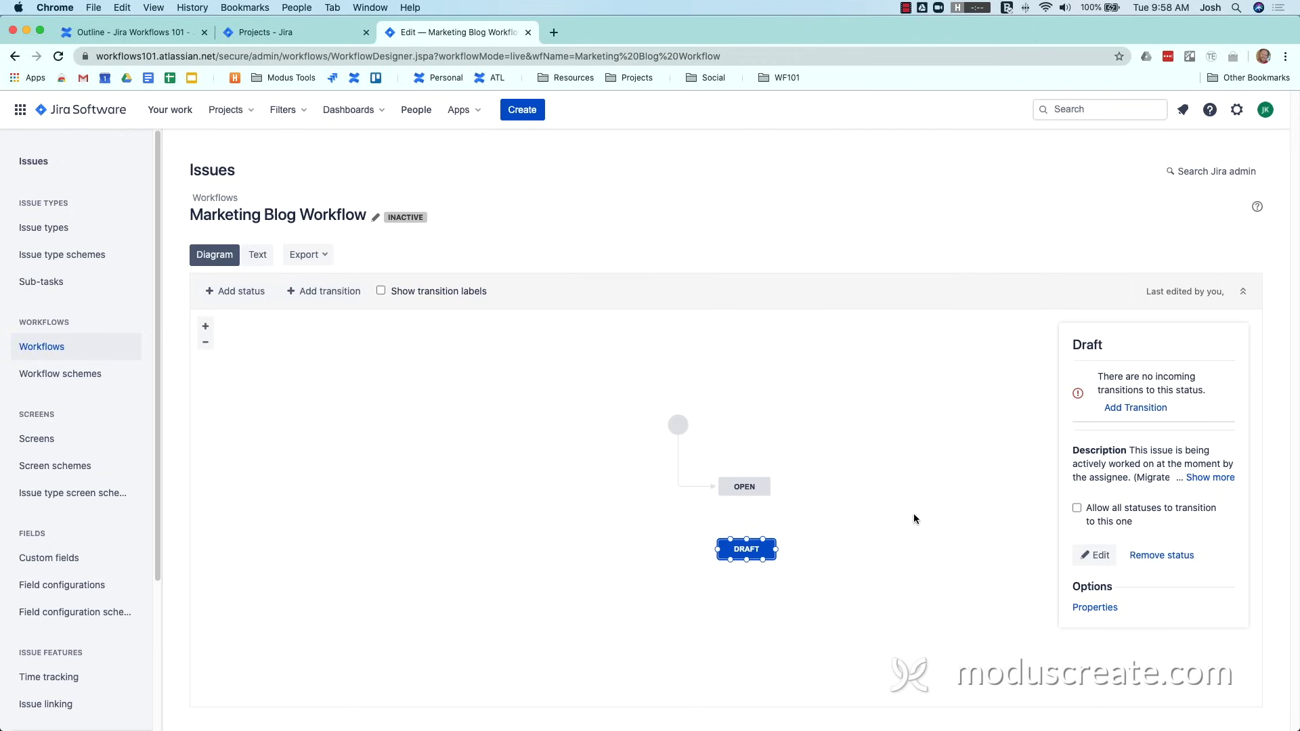
Step: Add the existing Under Review status and place it to the right of Draft in the diagram
{"action": "left_click_drag", "start_coordinate": [913, 515], "coordinate": [761, 458]}
{"action": "left_click", "coordinate": [238, 291]}
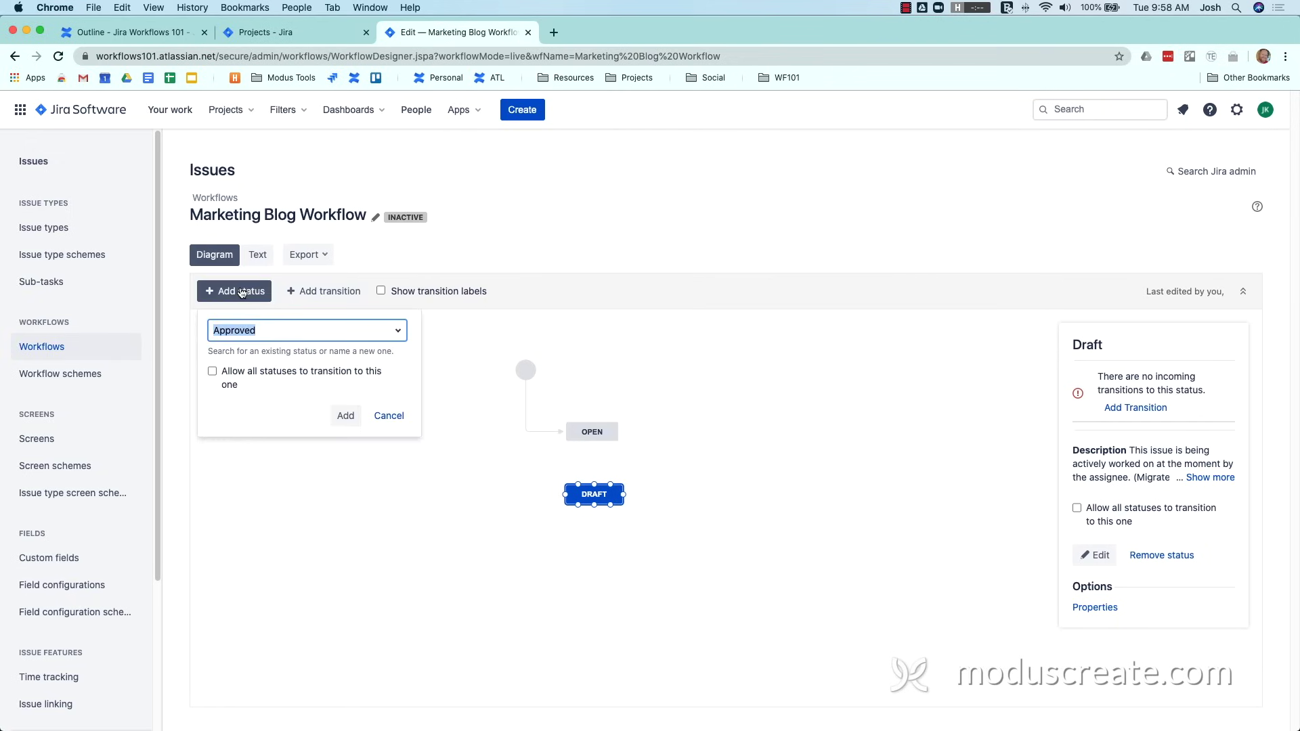
{"action": "type", "text": "Under"}
{"action": "key", "text": "Down"}
{"action": "key", "text": "Return"}
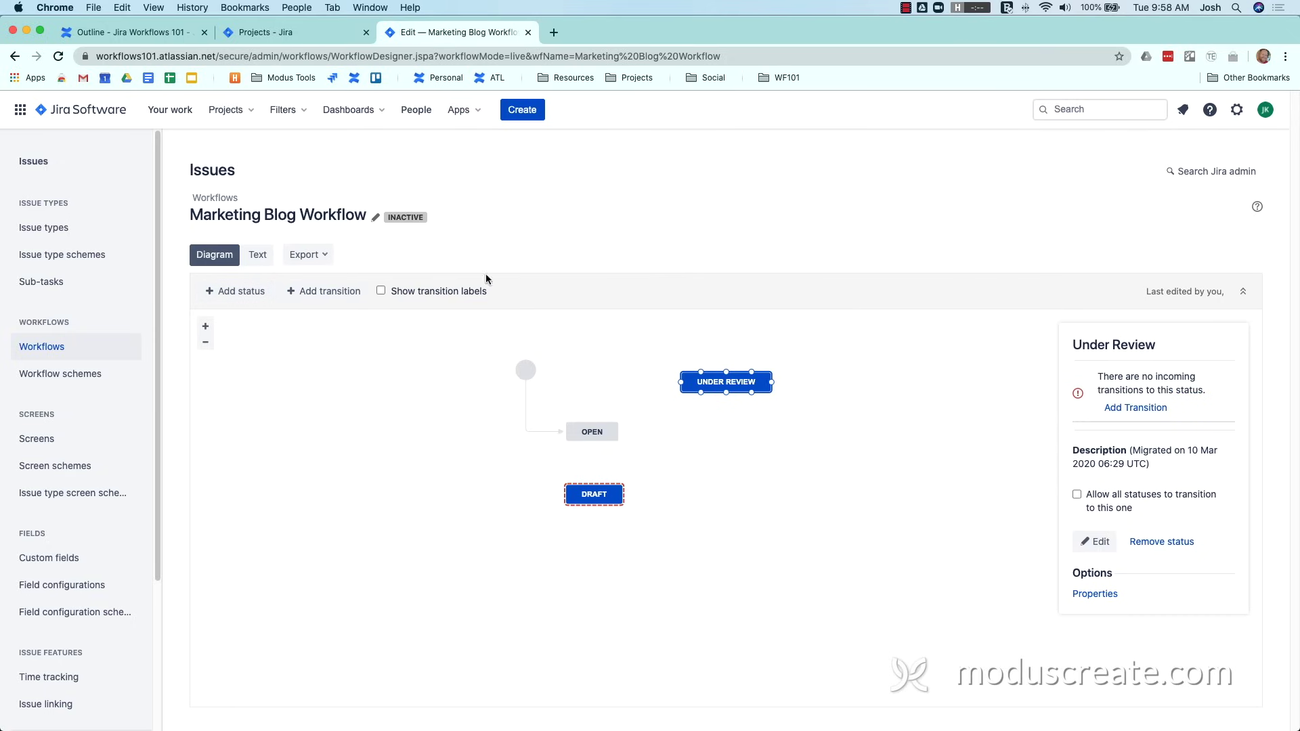
{"action": "left_click_drag", "start_coordinate": [759, 381], "coordinate": [786, 491]}
Step: Add the existing Approved status and place it to the right of Under Review, in line with it
{"action": "left_click", "coordinate": [239, 291]}
{"action": "type", "text": "Approved"}
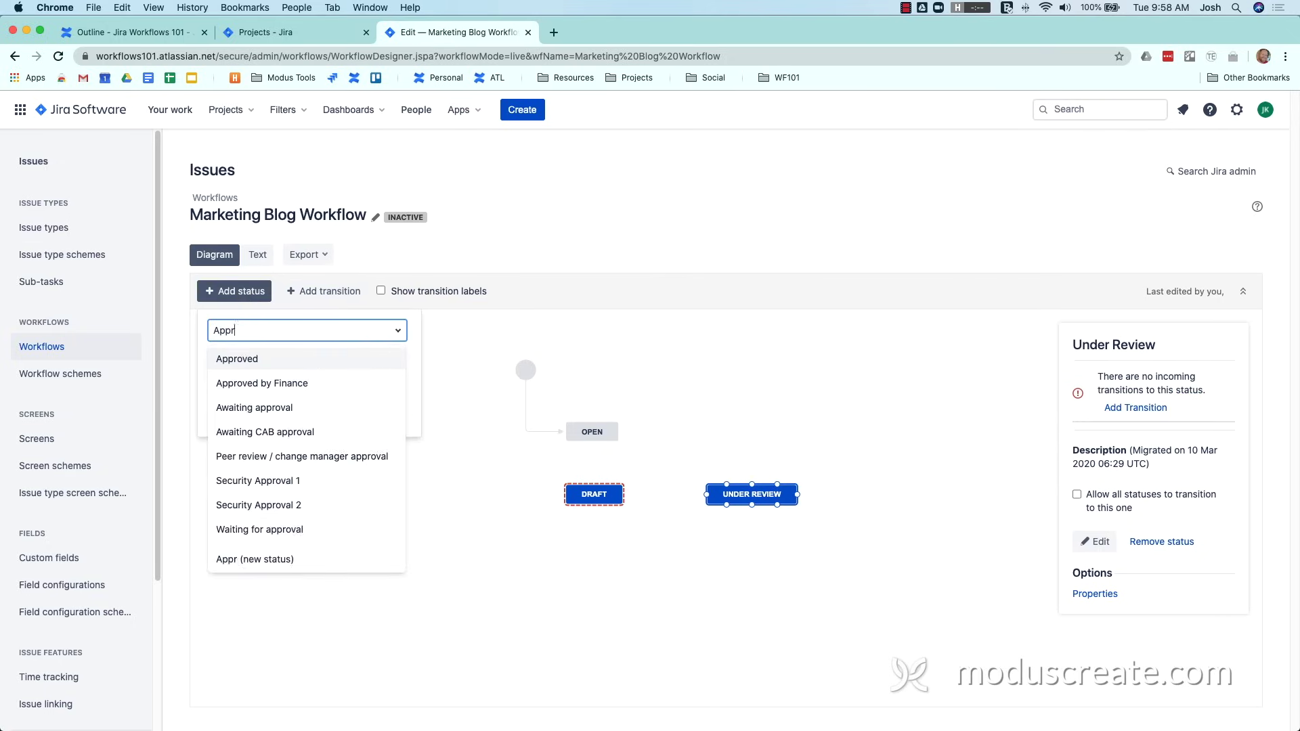
{"action": "left_click", "coordinate": [241, 359]}
{"action": "left_click", "coordinate": [346, 415]}
{"action": "left_click_drag", "start_coordinate": [726, 377], "coordinate": [899, 494]}
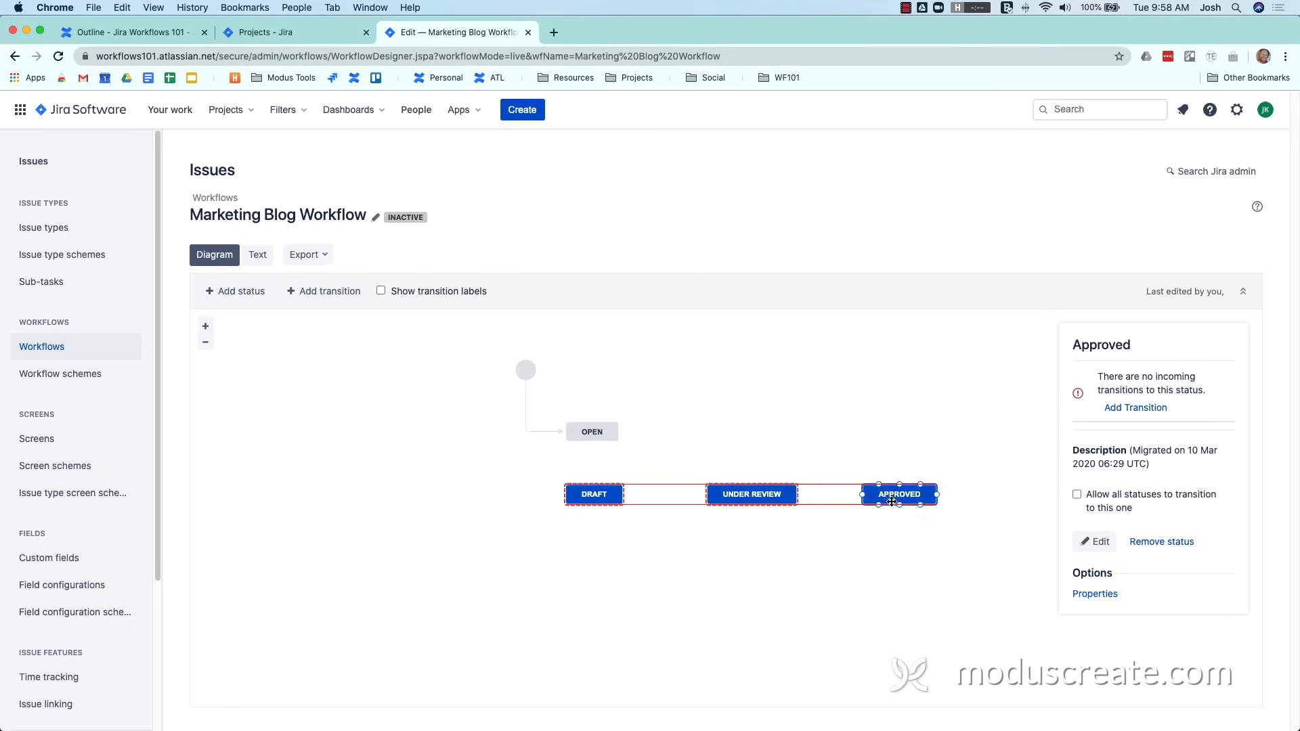
Step: Add the existing Completed status and place it directly below Approved
{"action": "left_click", "coordinate": [234, 291]}
{"action": "type", "text": "Cop"}
{"action": "key", "text": "BackSpace"}
{"action": "type", "text": "mpl"}
{"action": "left_click", "coordinate": [293, 364]}
{"action": "left_click", "coordinate": [343, 415]}
{"action": "left_click_drag", "start_coordinate": [727, 382], "coordinate": [899, 572]}
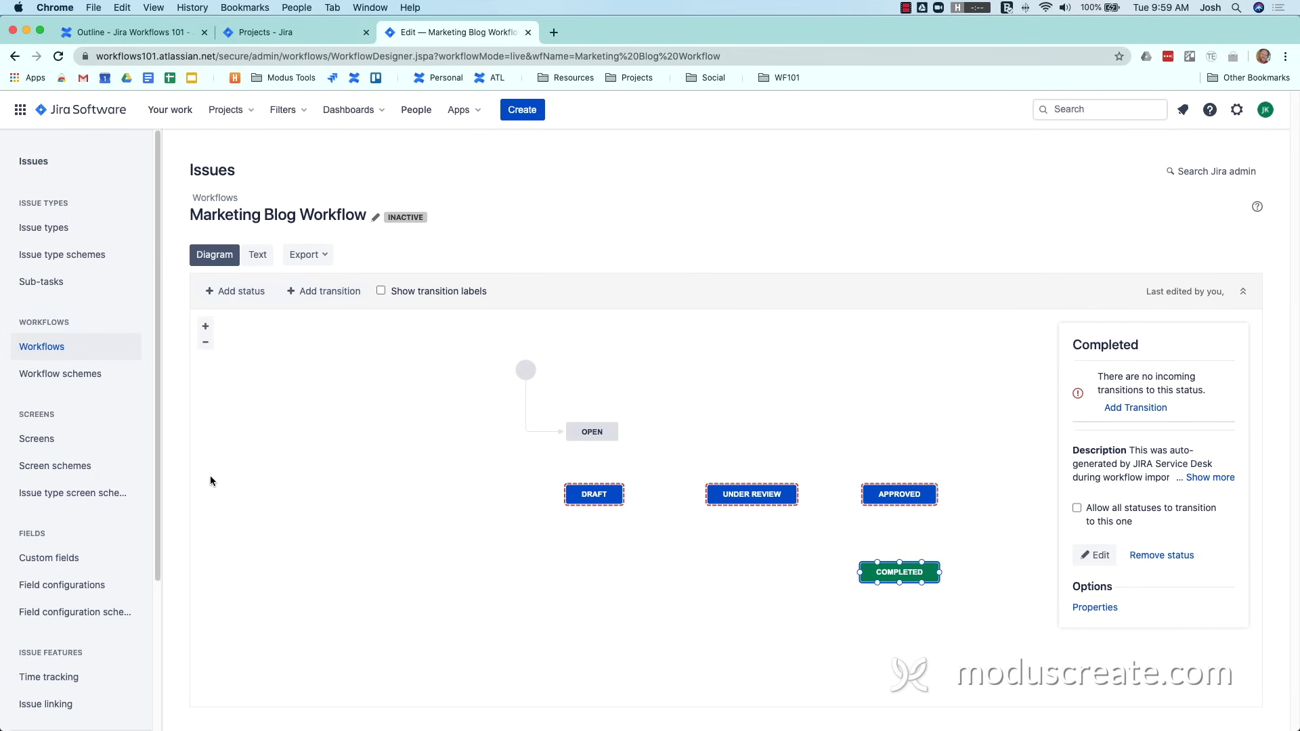
Step: Add the existing Backlog status to the workflow diagram
{"action": "left_click", "coordinate": [231, 297]}
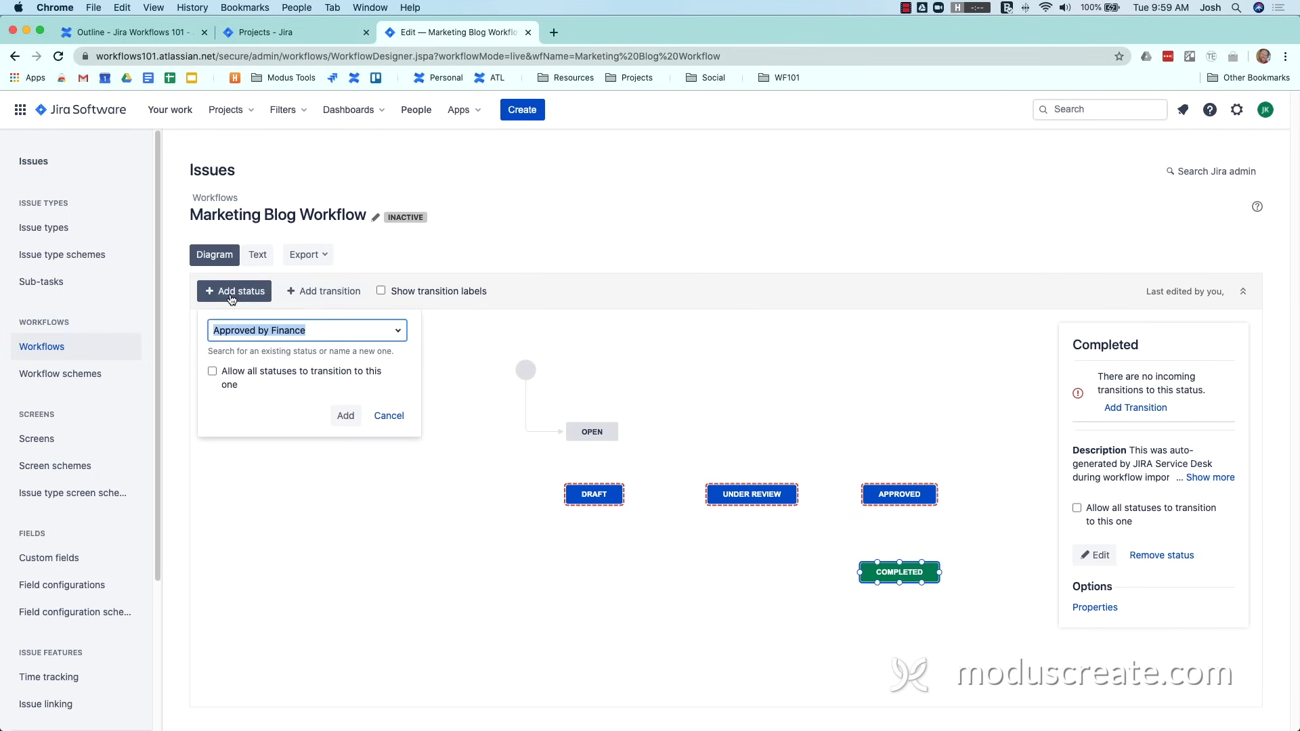
{"action": "type", "text": "Backlo"}
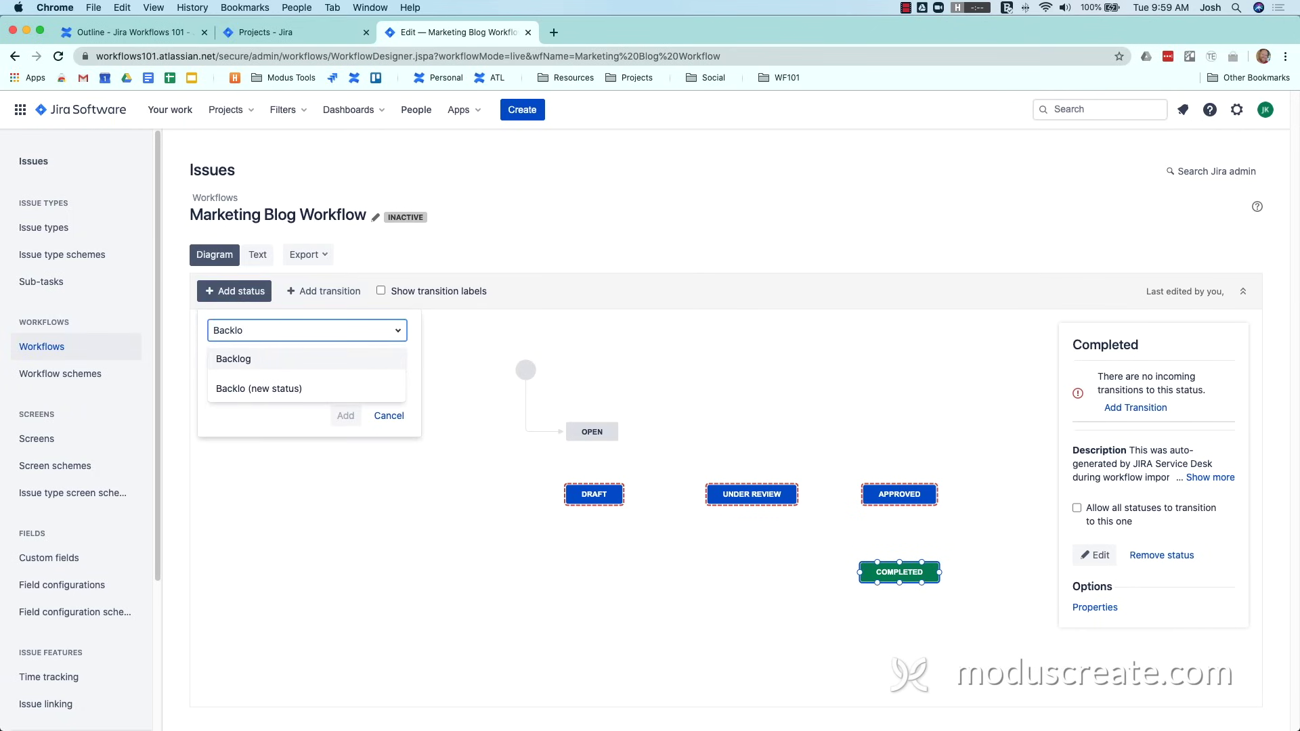
{"action": "left_click", "coordinate": [270, 354]}
{"action": "left_click", "coordinate": [346, 417]}
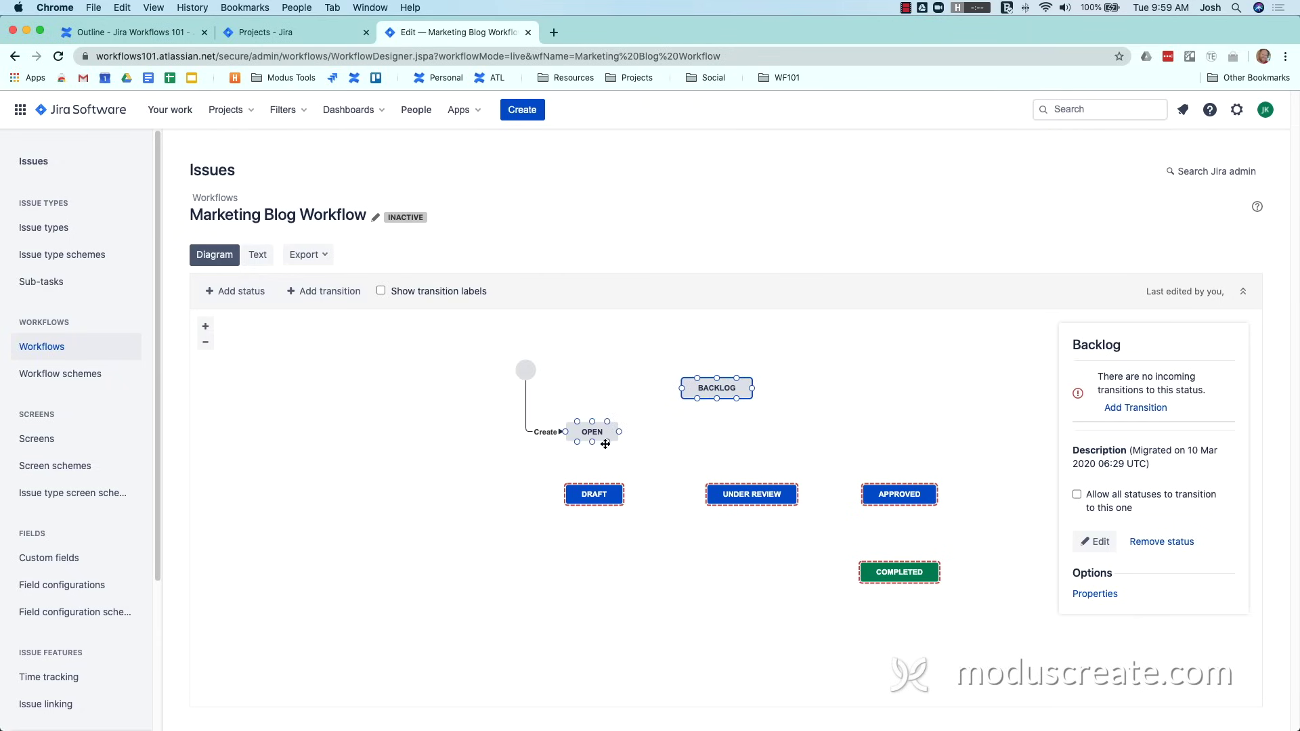
Step: Try to remove the initial Open status from the workflow
{"action": "left_click", "coordinate": [592, 437]}
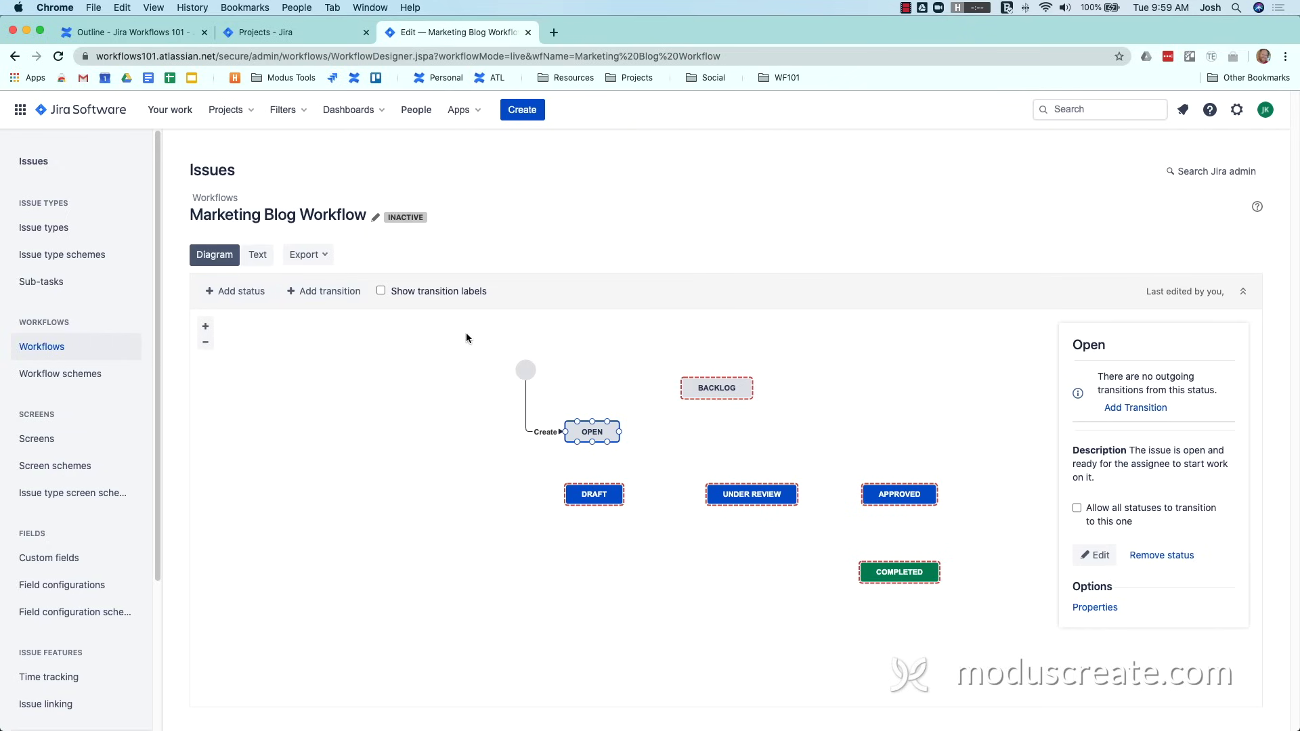
{"action": "left_click", "coordinate": [1177, 557]}
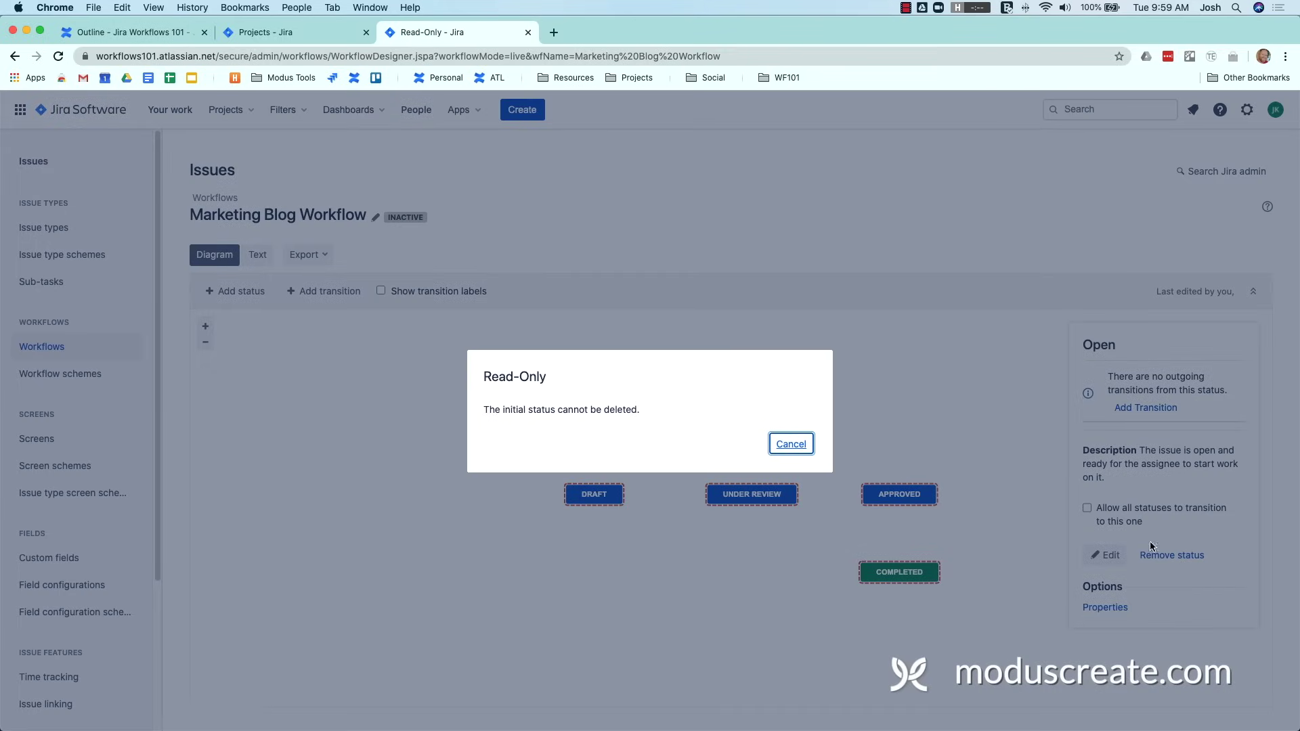
{"action": "left_click", "coordinate": [791, 445]}
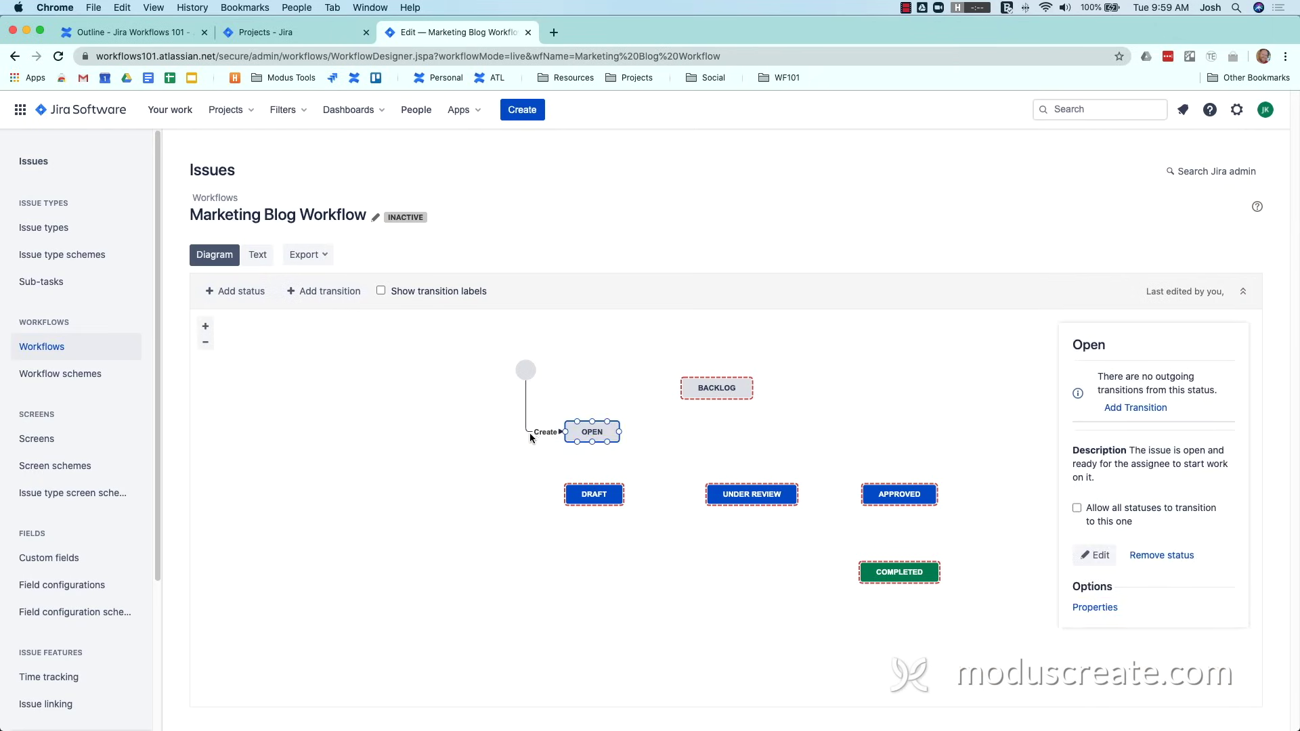
Step: Redirect the Create transition from Open to the Backlog status and save the change
{"action": "left_click_drag", "start_coordinate": [528, 433], "coordinate": [679, 393]}
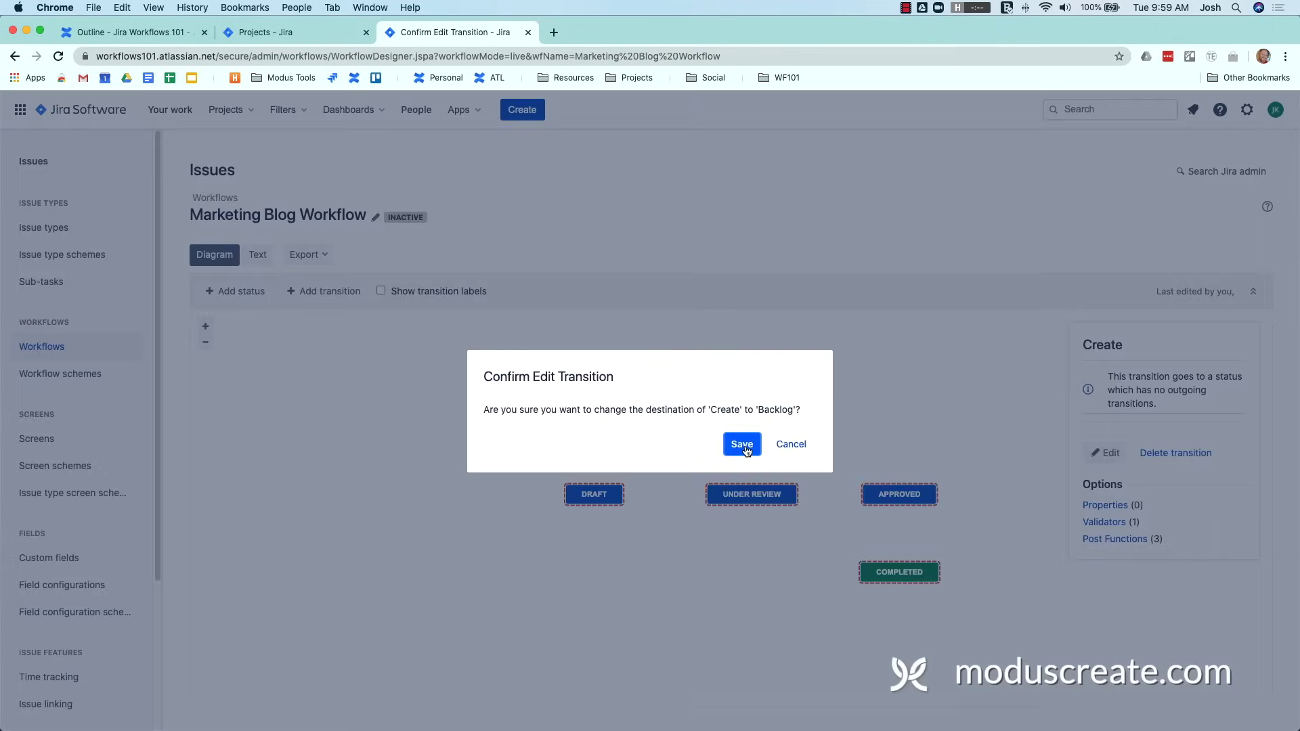
{"action": "left_click", "coordinate": [742, 444]}
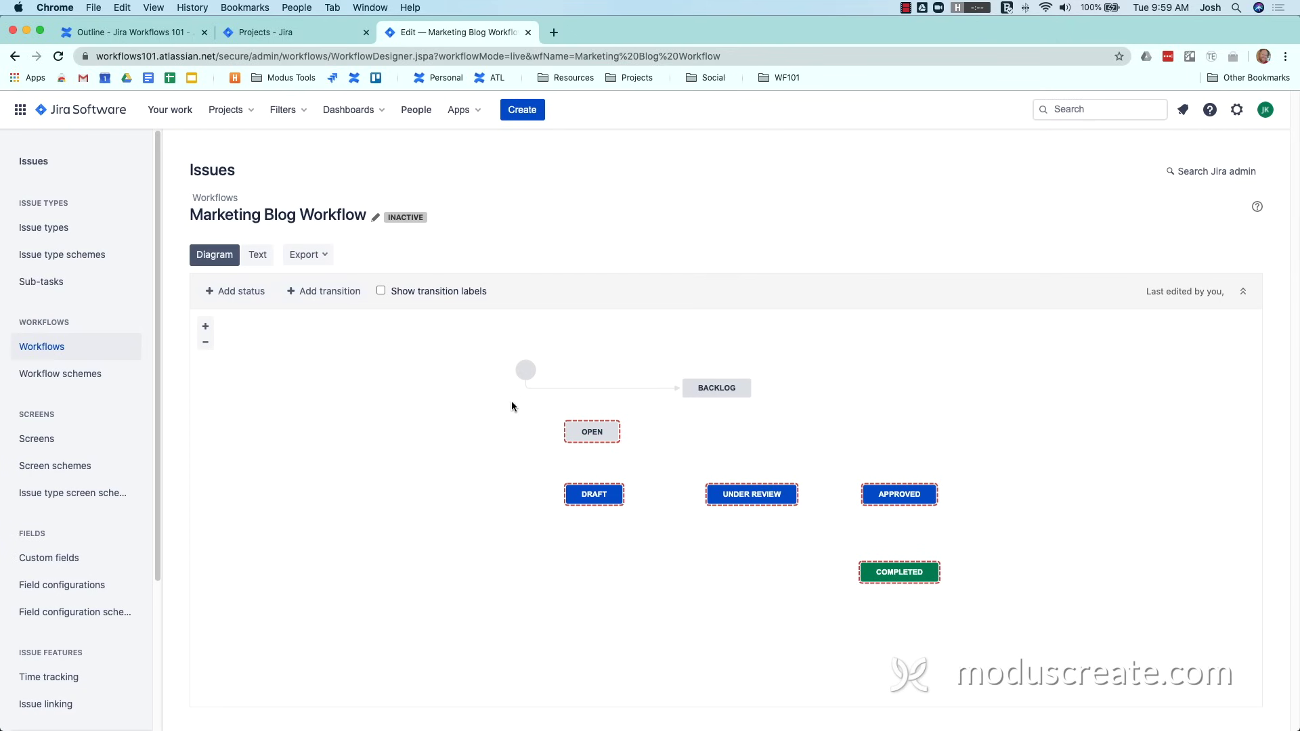
Step: Remove the Open status from the workflow and move Backlog into its place above Draft
{"action": "left_click", "coordinate": [609, 431]}
{"action": "left_click", "coordinate": [1162, 555]}
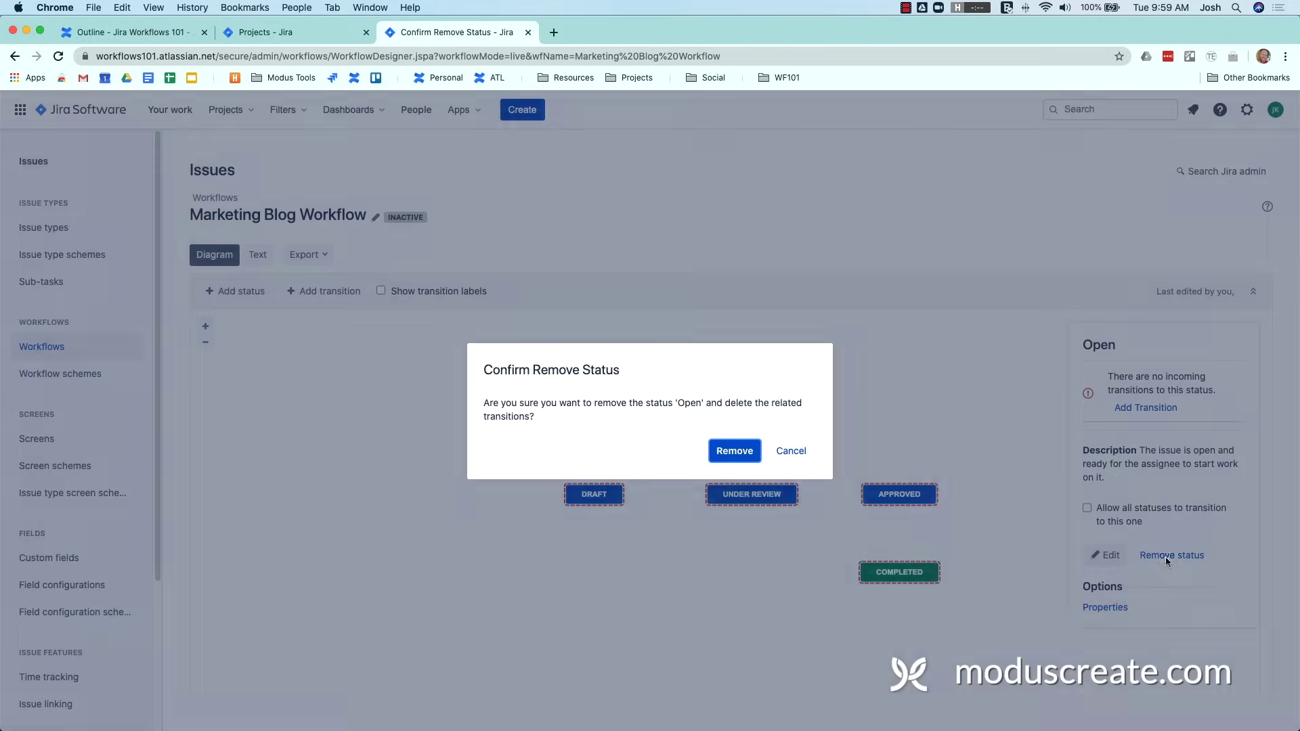
{"action": "left_click", "coordinate": [745, 450]}
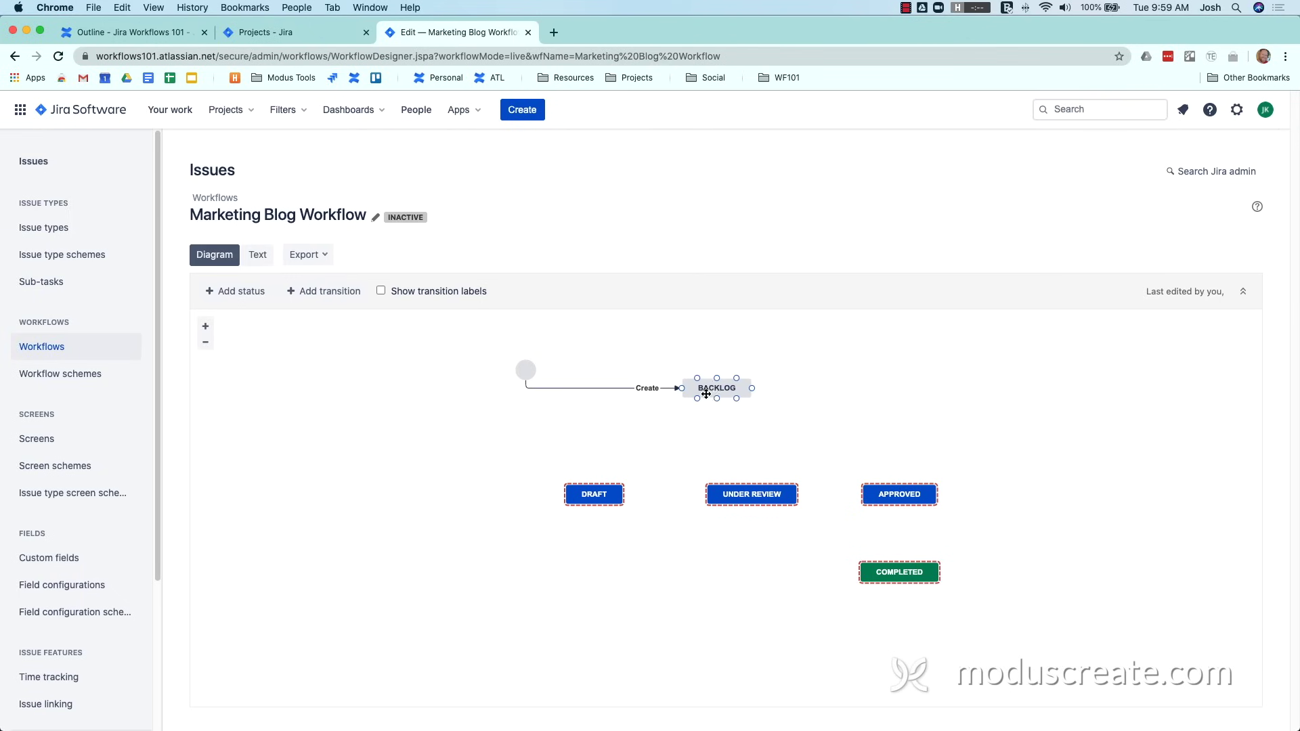
{"action": "left_click_drag", "start_coordinate": [709, 390], "coordinate": [581, 430]}
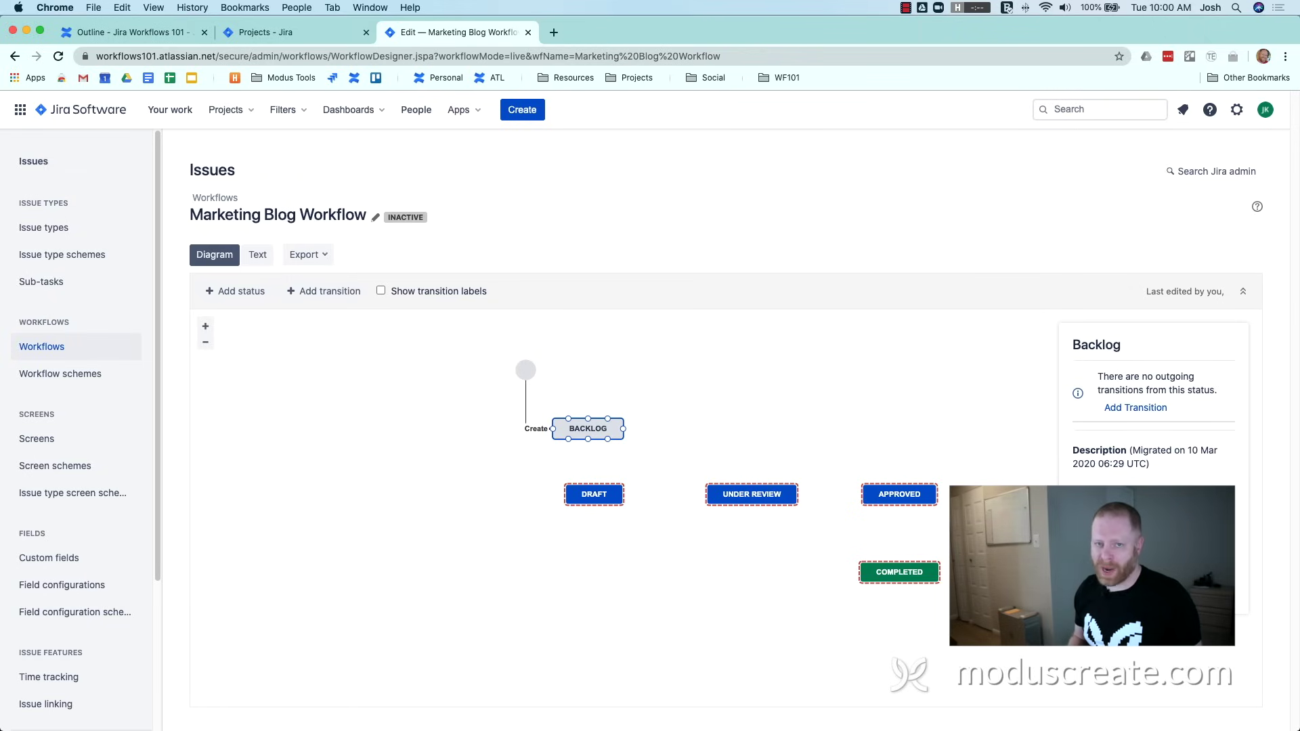
Step: View the name, description and screen settings of the Create transition without changing them
{"action": "left_click", "coordinate": [525, 415]}
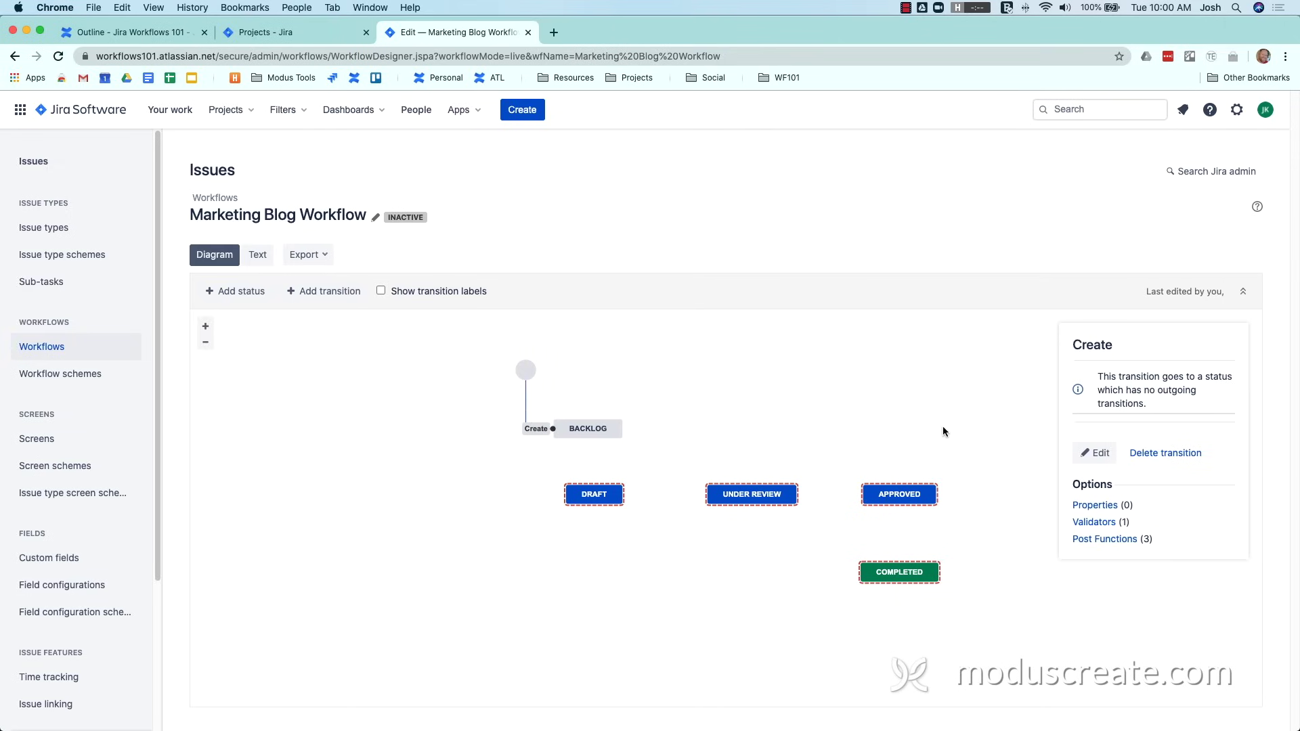
{"action": "left_click", "coordinate": [1101, 454]}
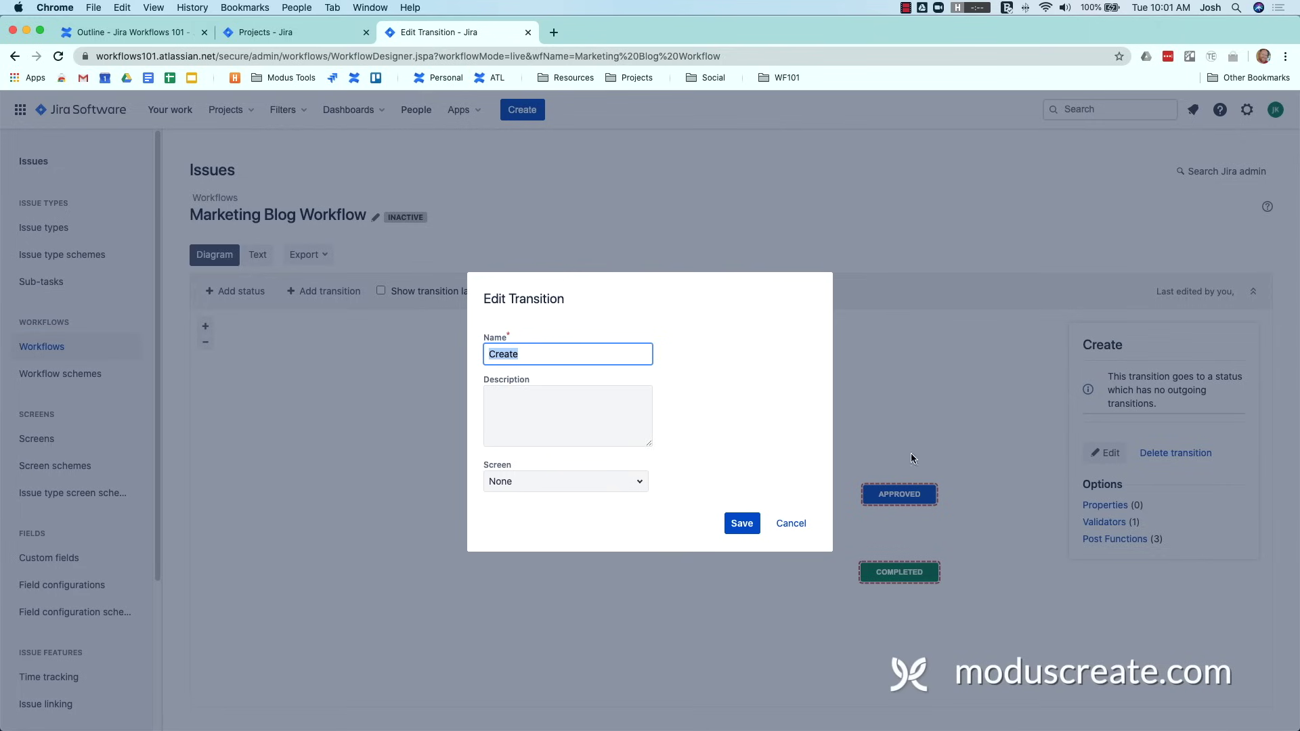
{"action": "left_click", "coordinate": [790, 523]}
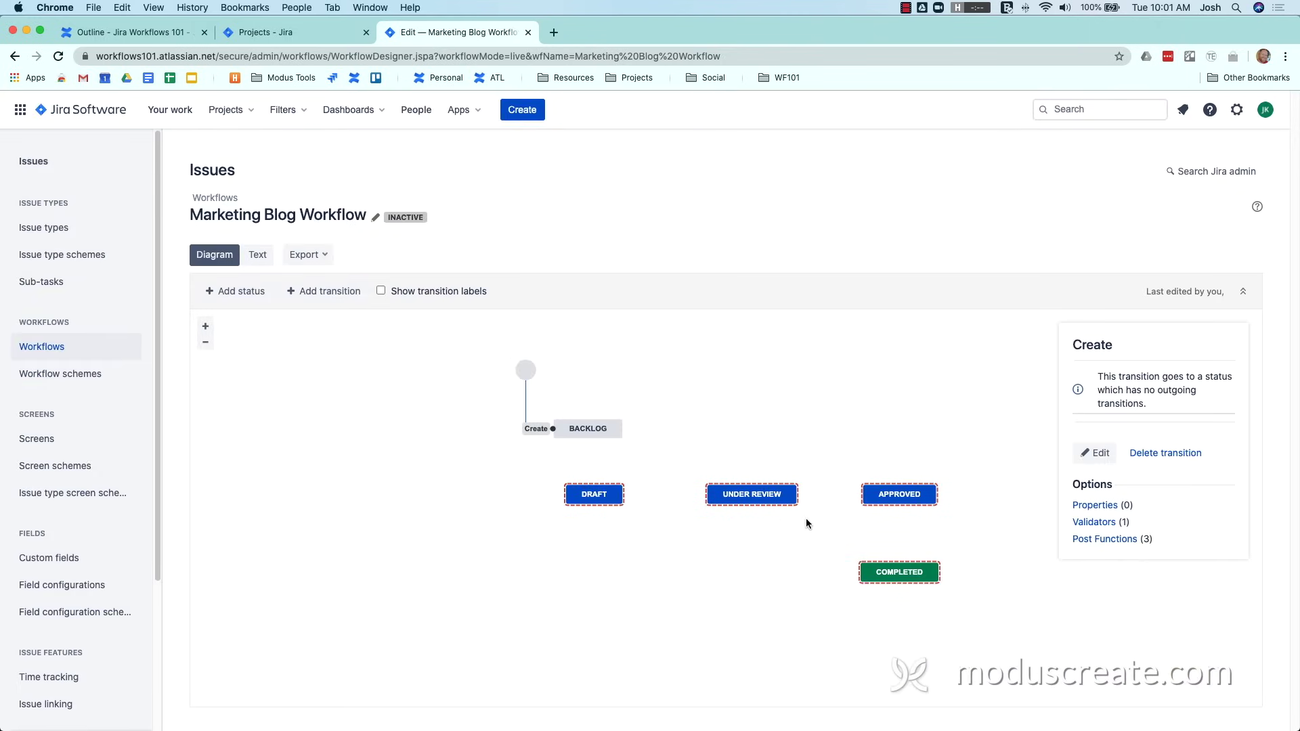
Step: Add a transition named Start Draft from Backlog to Draft and align the Draft status directly beneath Backlog
{"action": "left_click", "coordinate": [331, 291]}
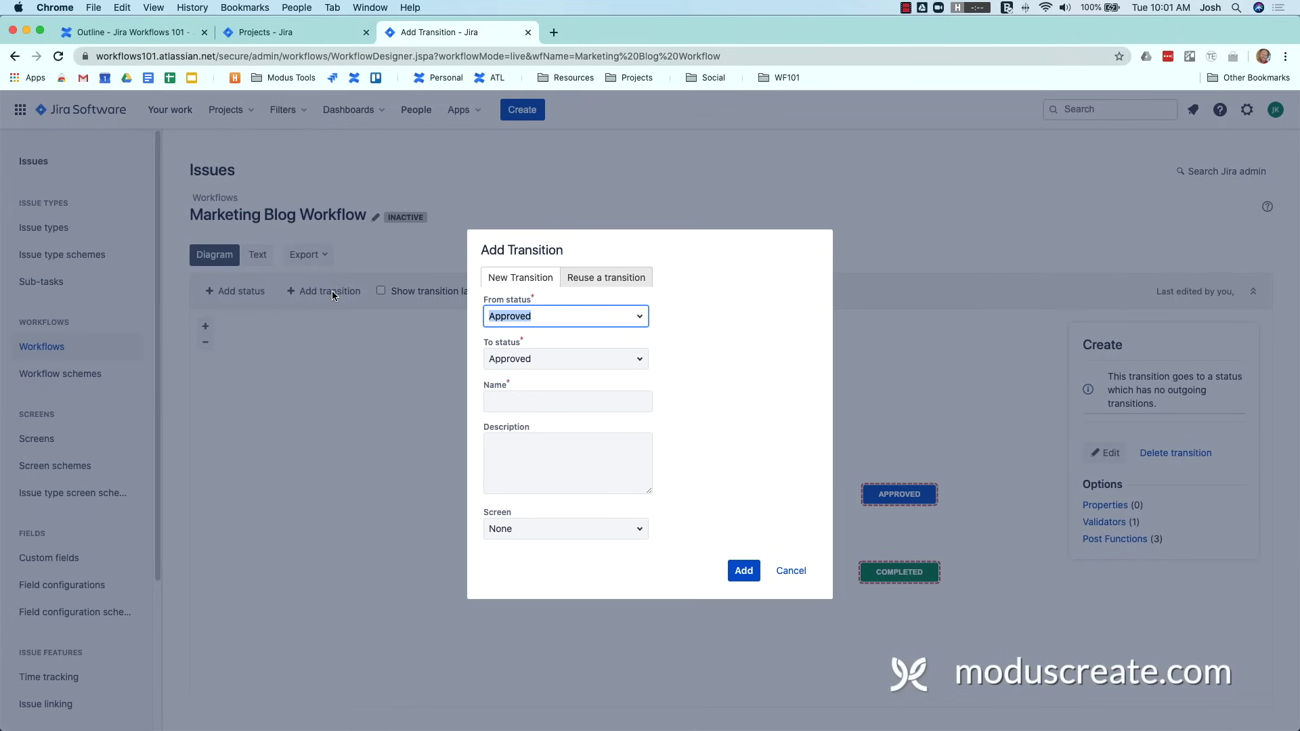
{"action": "left_click", "coordinate": [564, 313]}
{"action": "left_click", "coordinate": [568, 344]}
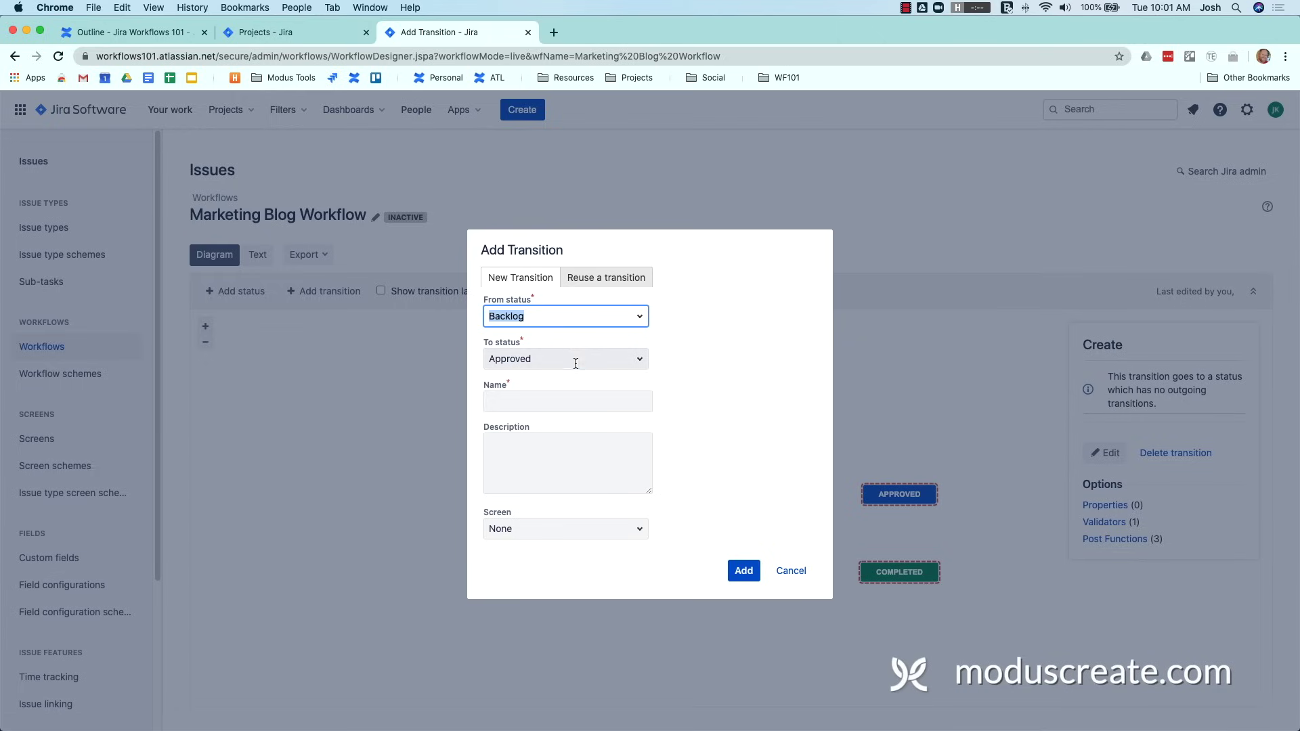
{"action": "left_click", "coordinate": [575, 360]}
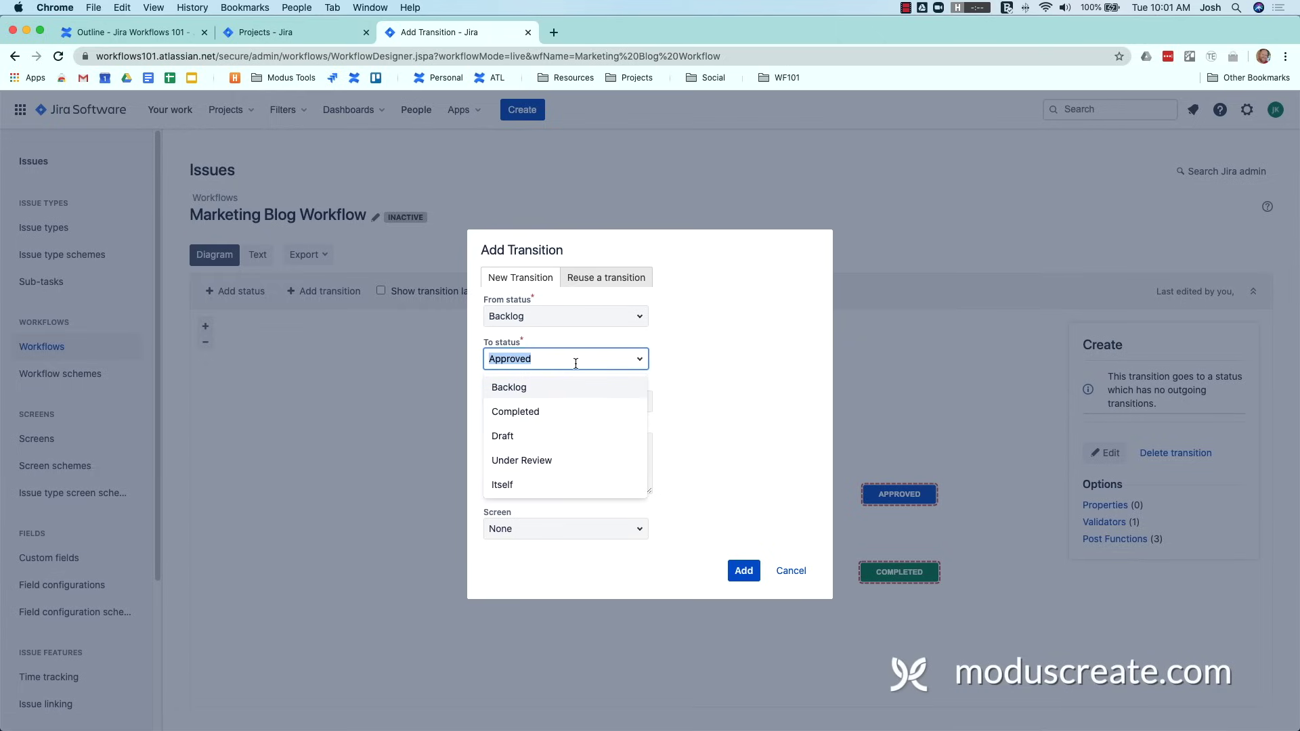
{"action": "left_click", "coordinate": [573, 436]}
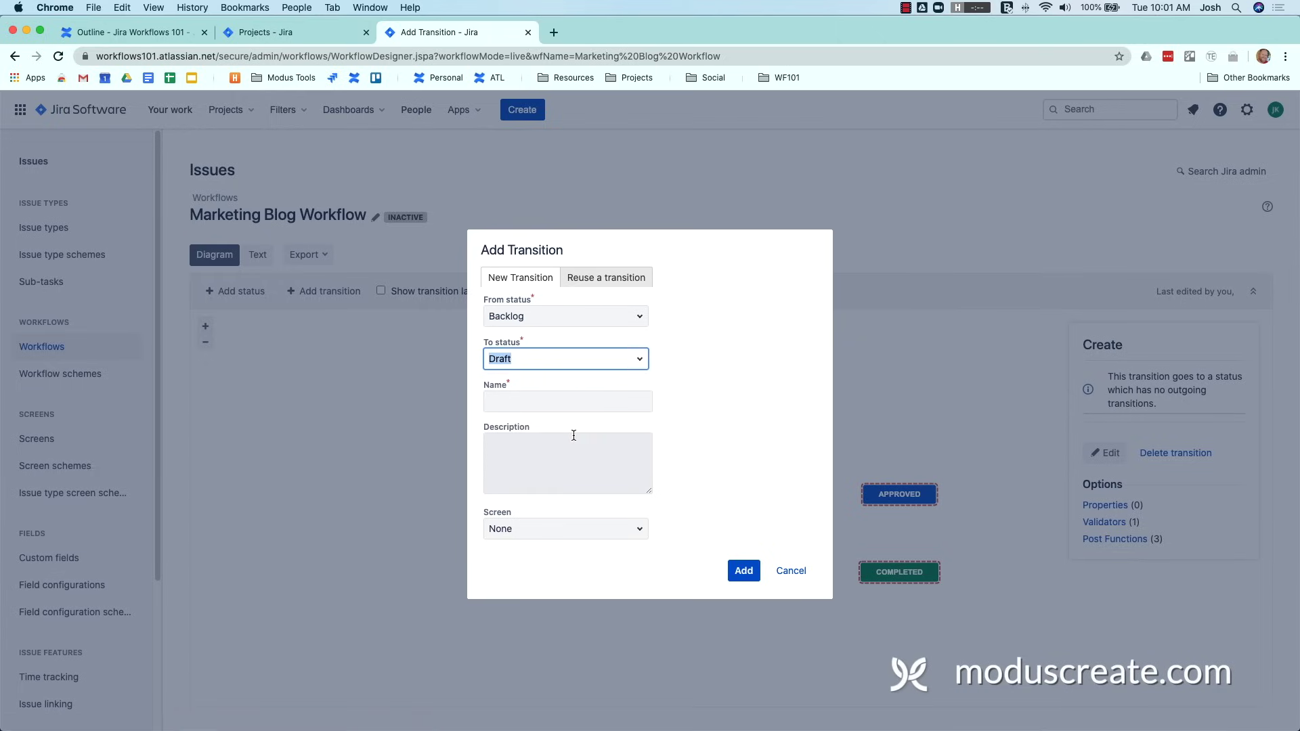
{"action": "left_click", "coordinate": [566, 406]}
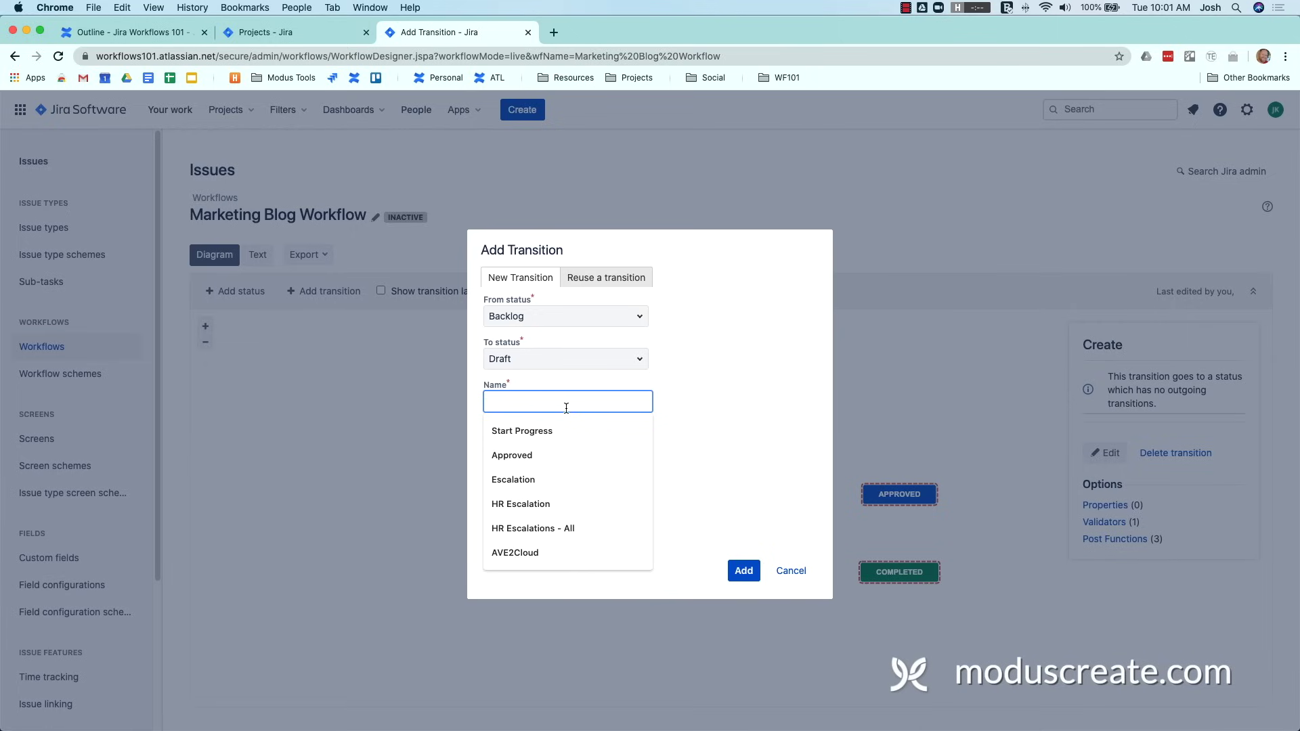
{"action": "type", "text": "Start Draft"}
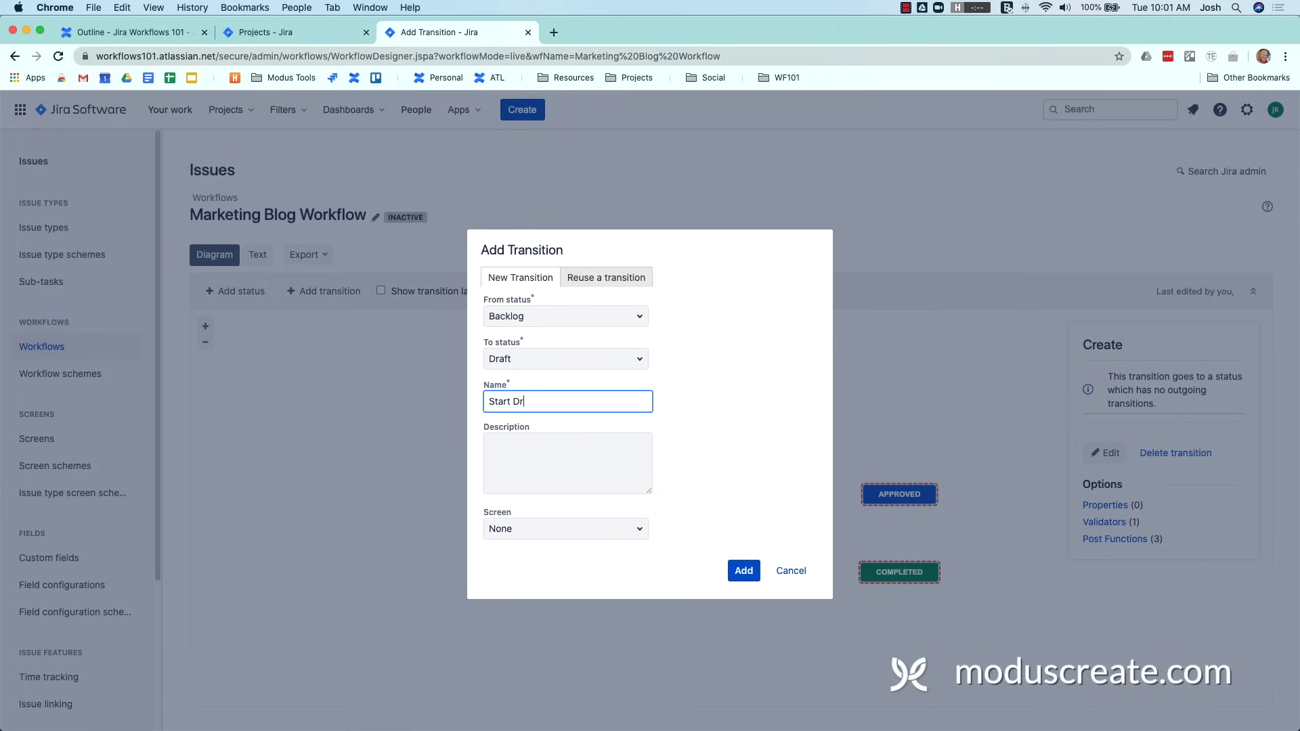
{"action": "left_click", "coordinate": [751, 571]}
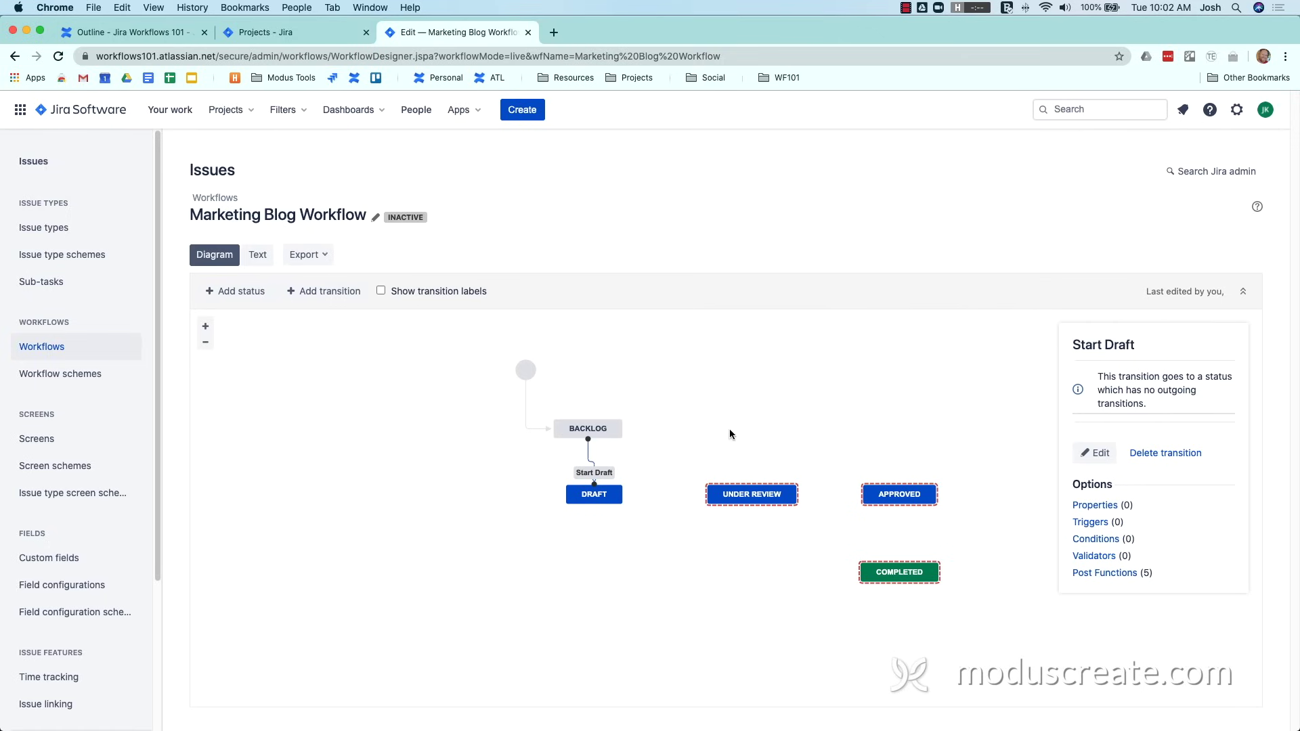
{"action": "left_click_drag", "start_coordinate": [612, 498], "coordinate": [606, 497]}
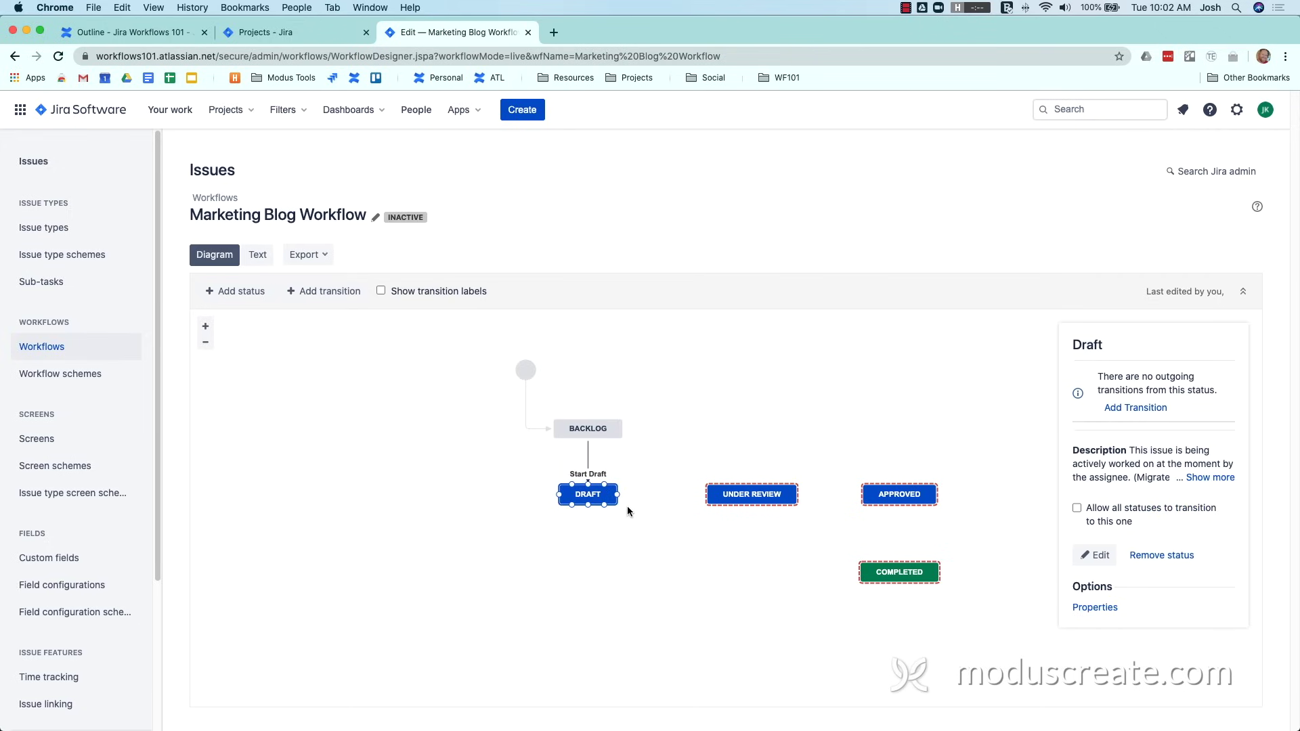
Step: Connect Draft to Under Review with a transition named Submit for Review
{"action": "left_click_drag", "start_coordinate": [617, 495], "coordinate": [705, 493]}
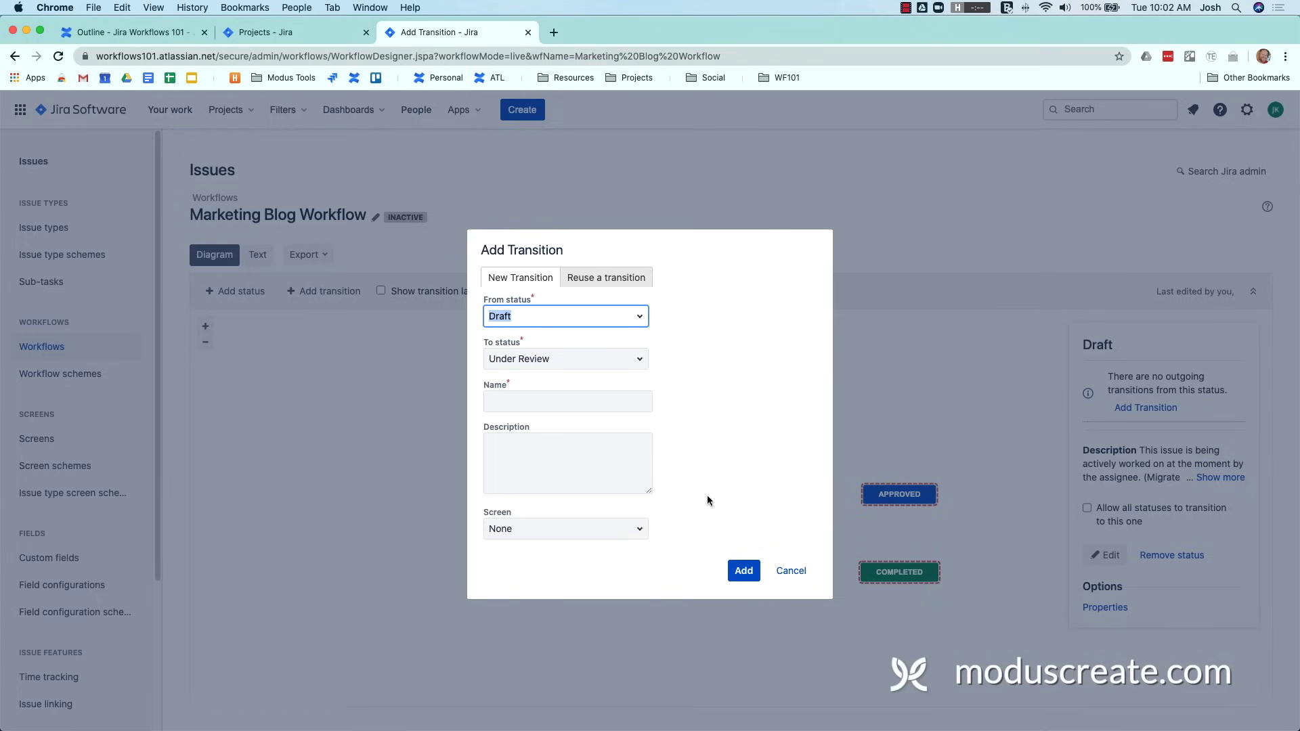
{"action": "left_click", "coordinate": [554, 402]}
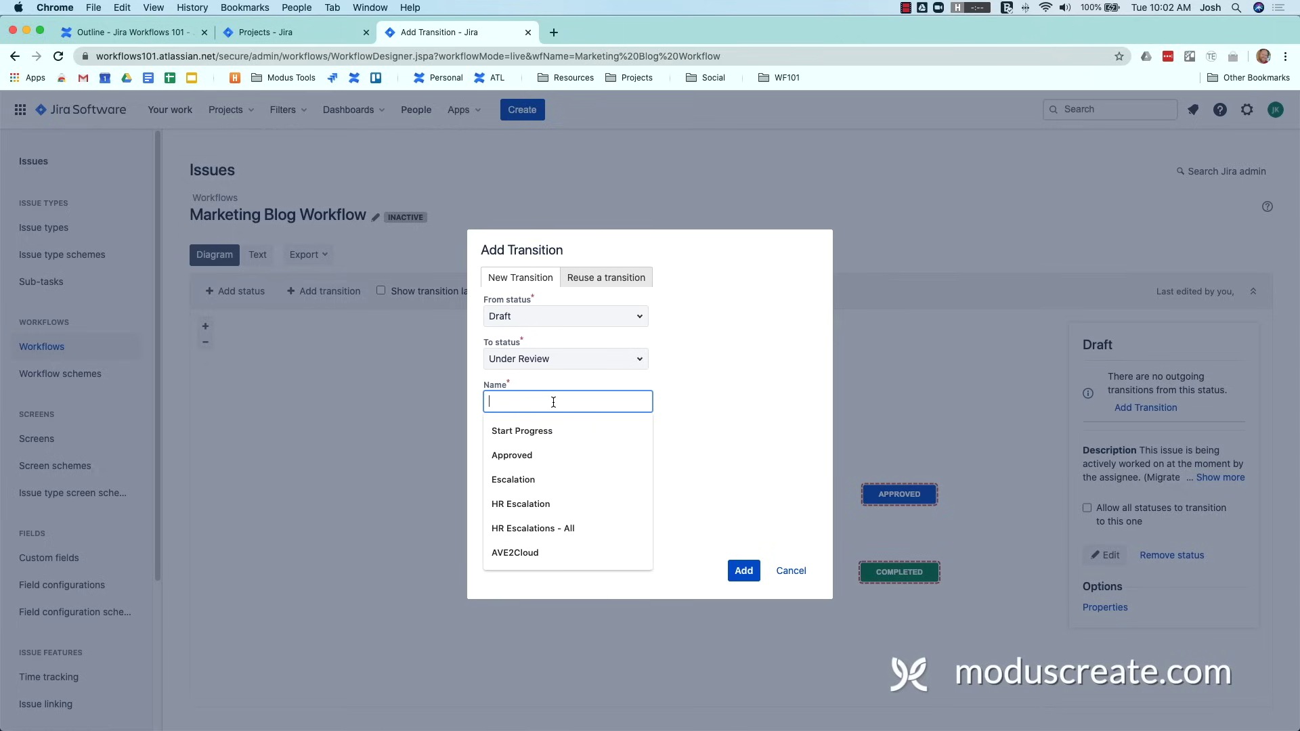
{"action": "type", "text": "Submit for Review"}
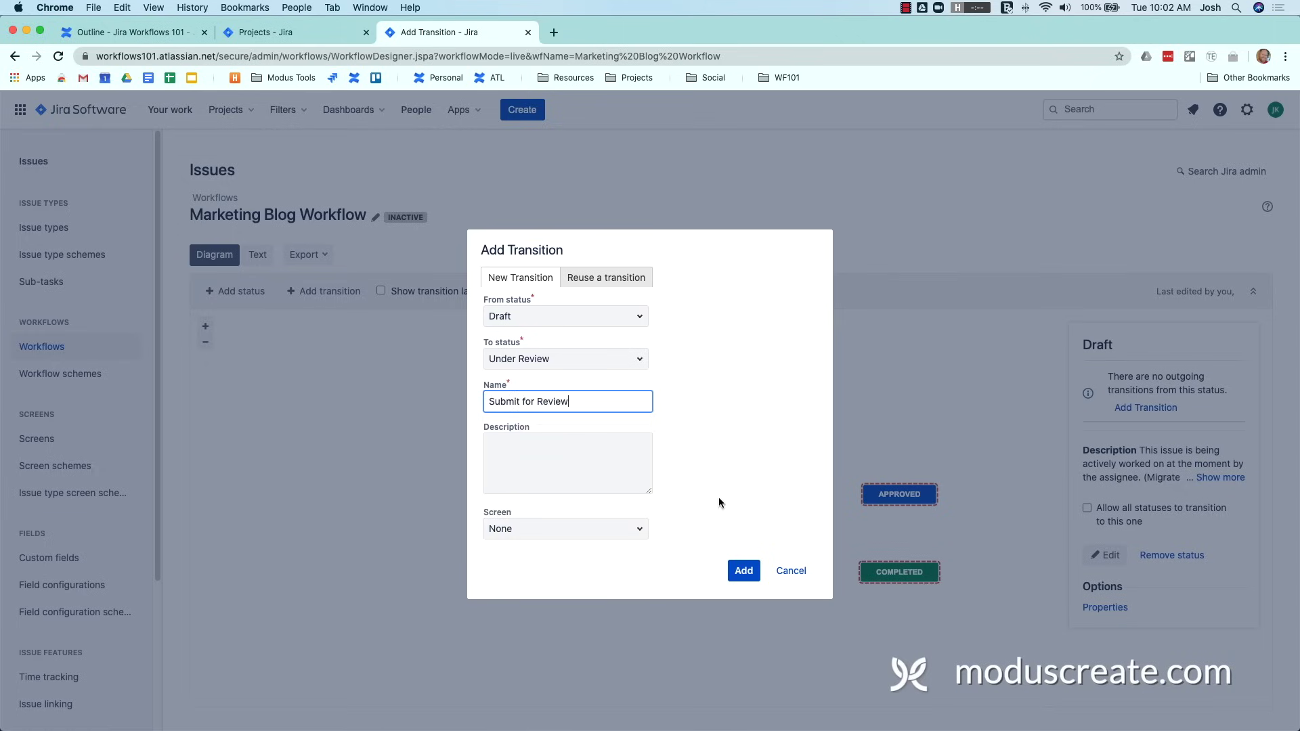
{"action": "left_click", "coordinate": [749, 576]}
Step: Connect Under Review to Approved with a transition named Approve
{"action": "left_click_drag", "start_coordinate": [797, 495], "coordinate": [895, 494]}
{"action": "type", "text": "Approve"}
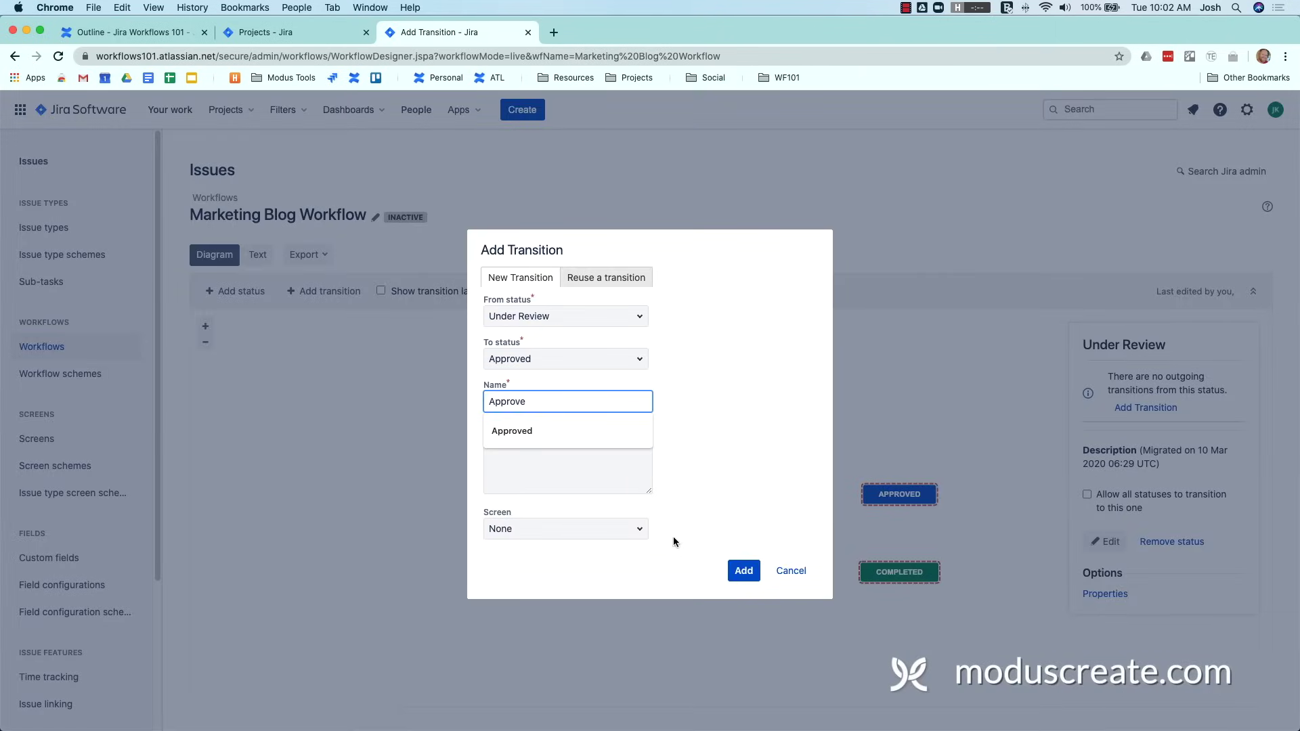
{"action": "left_click", "coordinate": [743, 571]}
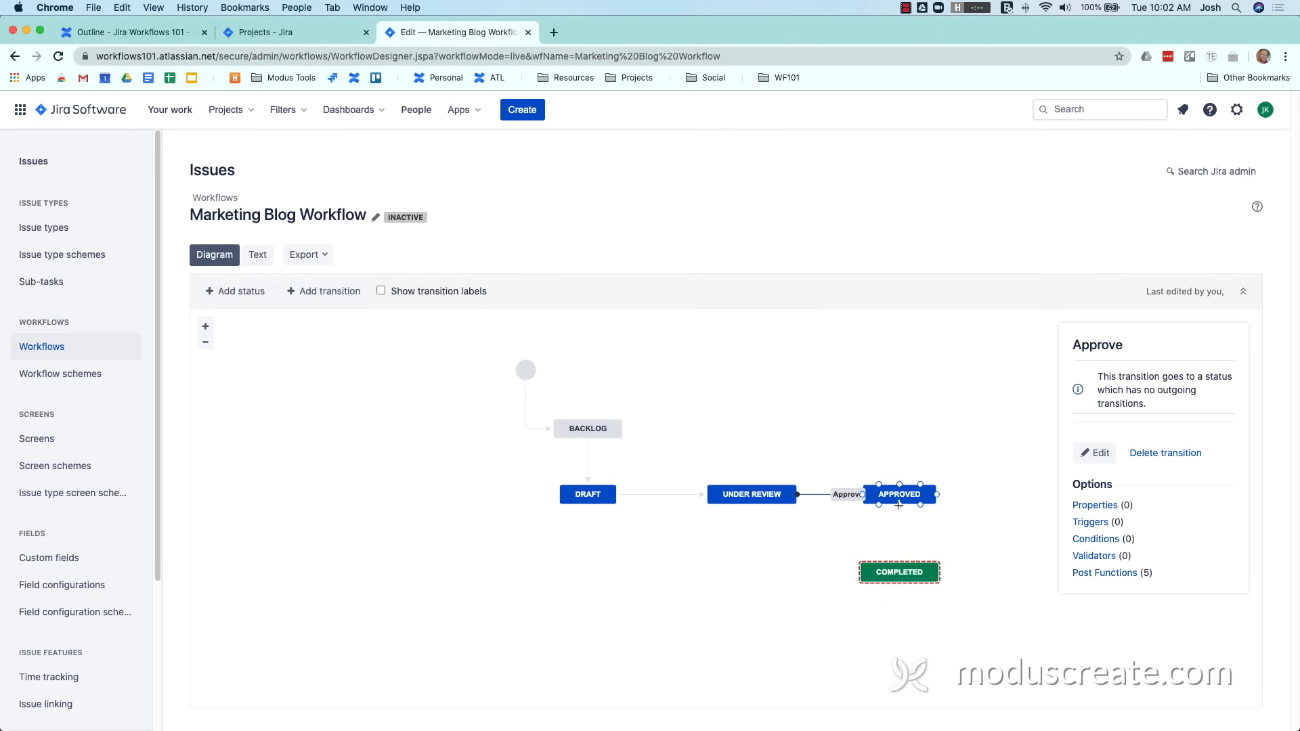
Step: Connect Approved to Completed with a transition named Publish
{"action": "left_click", "coordinate": [899, 504]}
{"action": "left_click_drag", "start_coordinate": [899, 504], "coordinate": [900, 573]}
{"action": "left_click", "coordinate": [512, 399]}
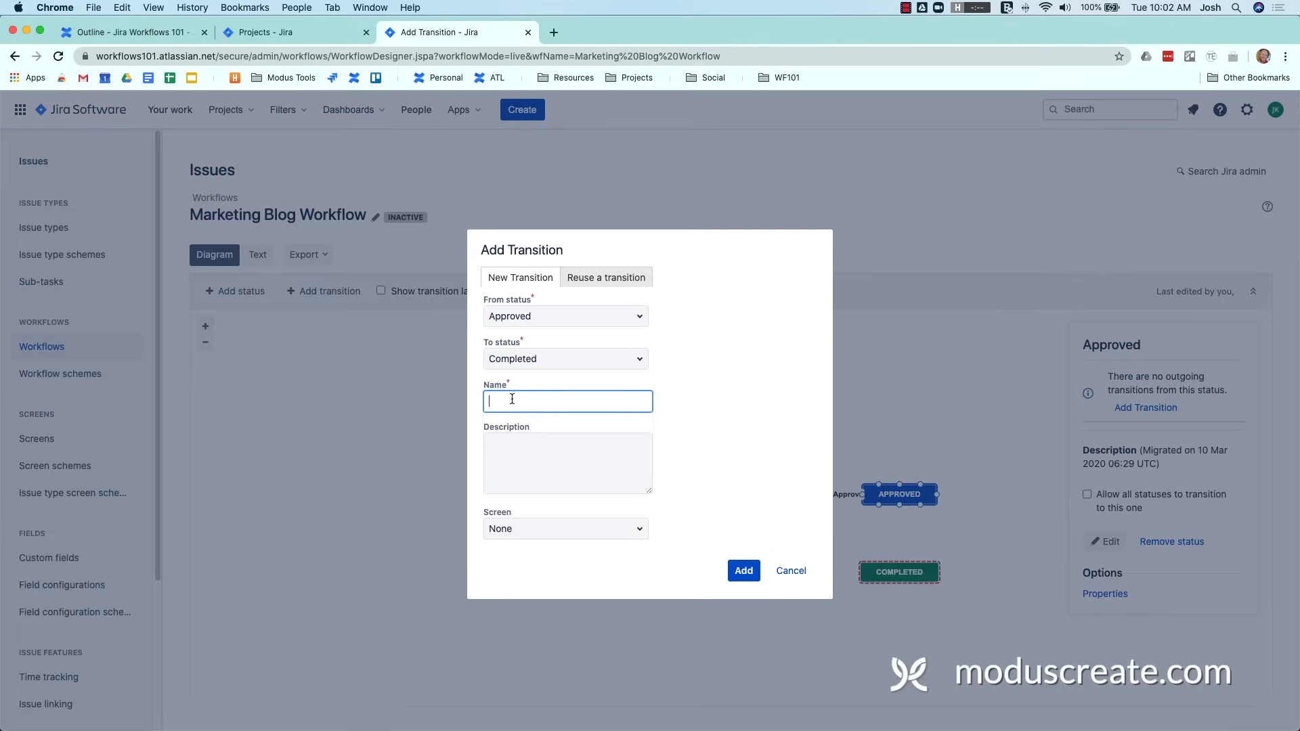
{"action": "type", "text": "Publish"}
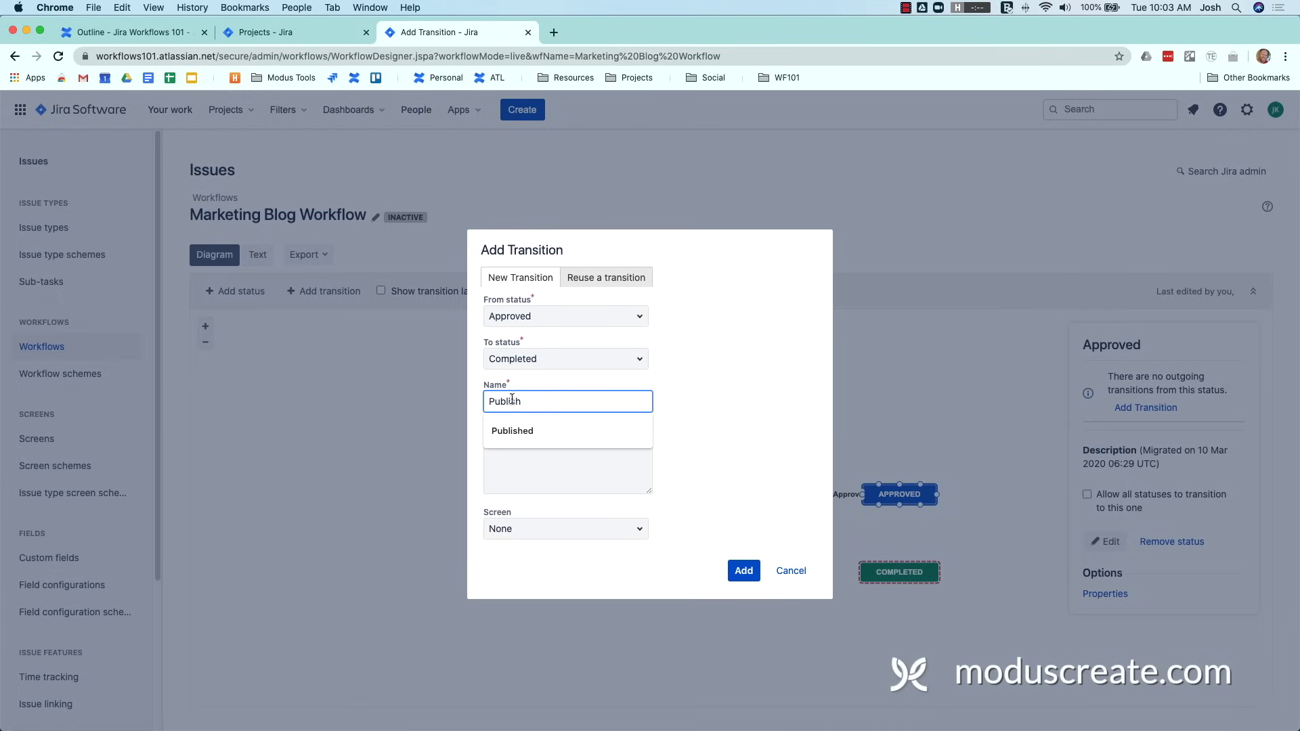
{"action": "left_click", "coordinate": [752, 571]}
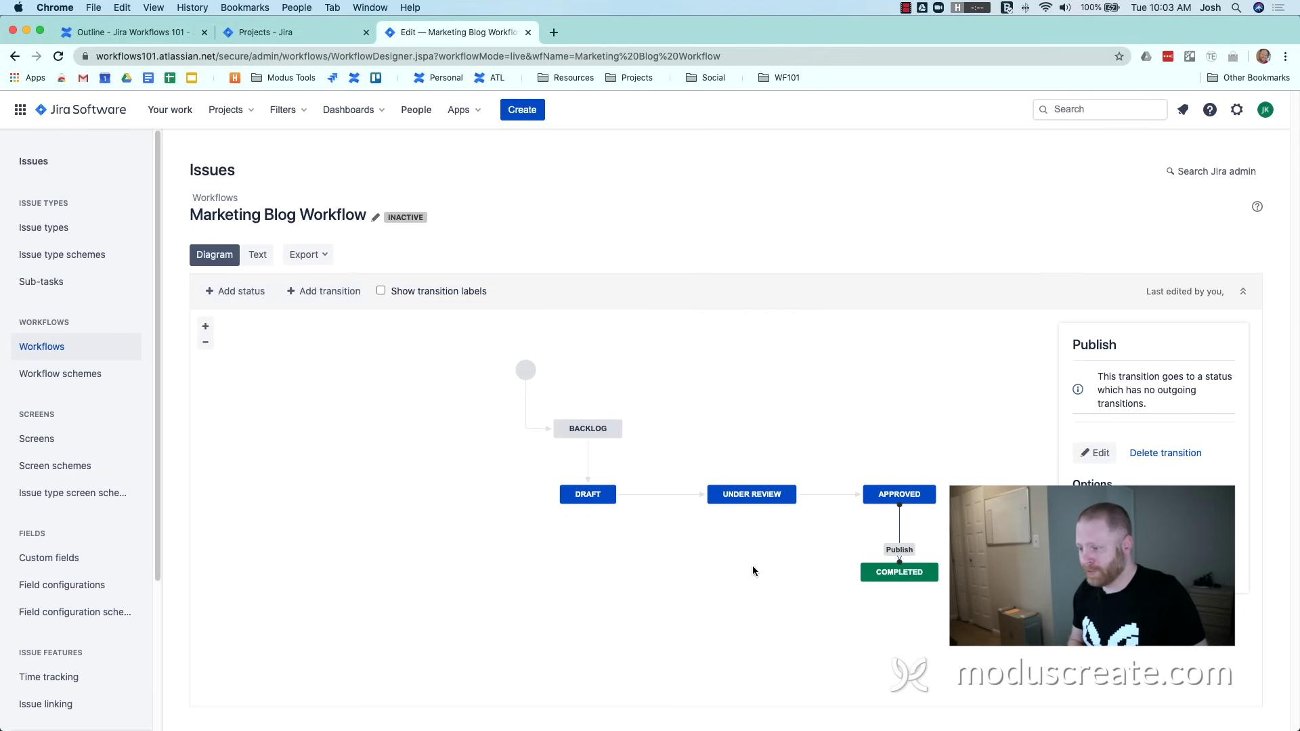
Step: Add a return transition named Reject from the lower edge of Under Review back to the lower edge of Draft
{"action": "left_click", "coordinate": [827, 497]}
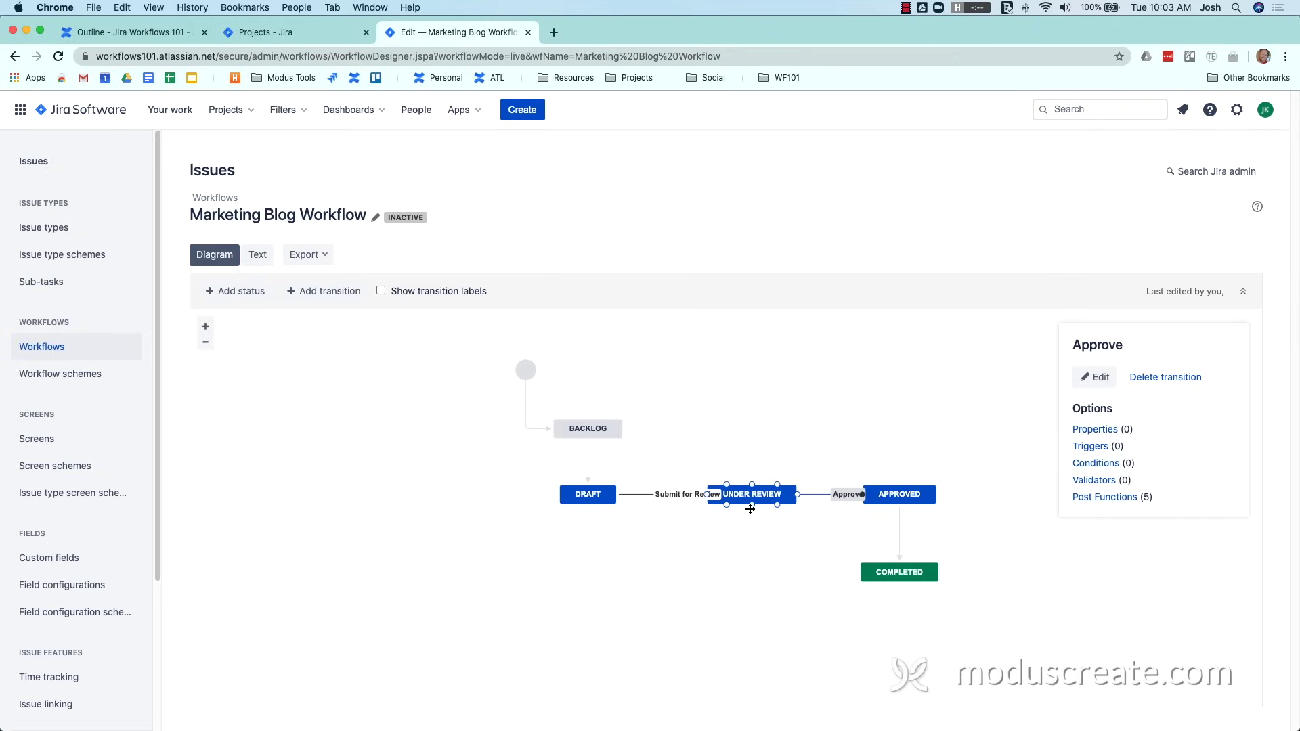
{"action": "left_click_drag", "start_coordinate": [752, 505], "coordinate": [588, 505]}
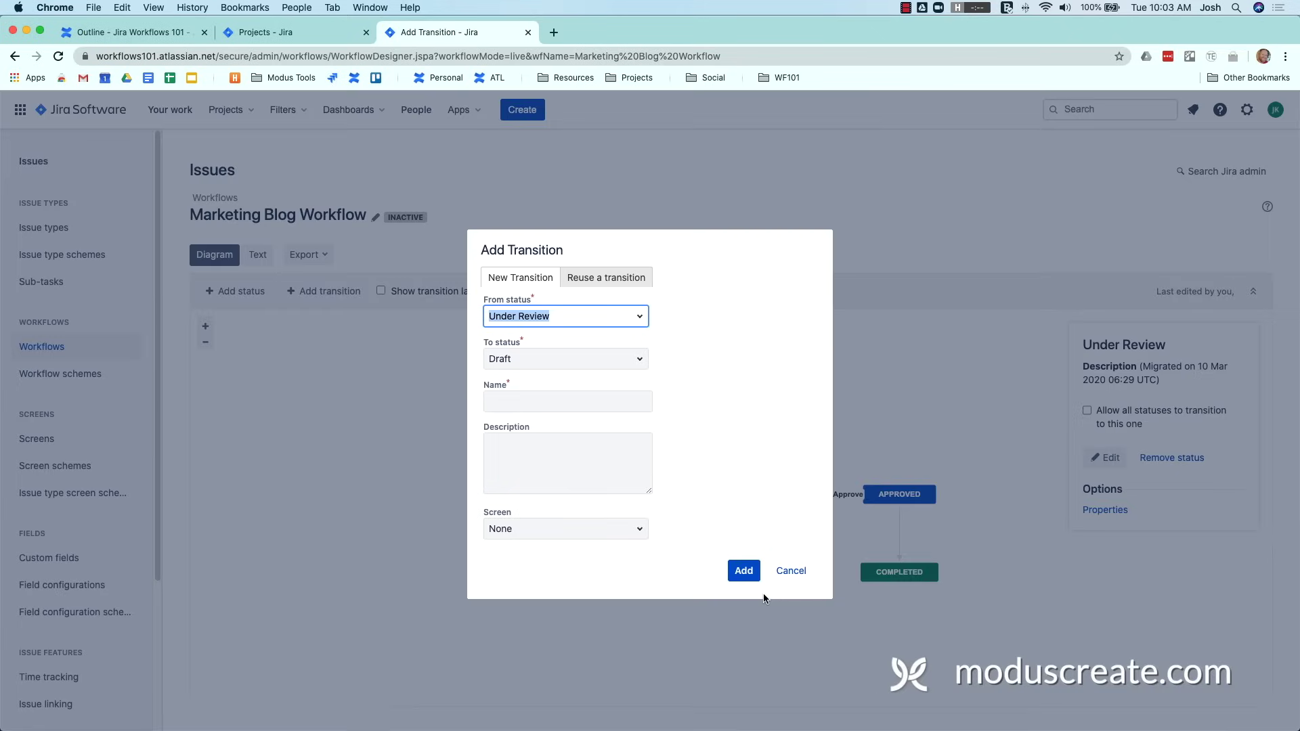
{"action": "left_click", "coordinate": [591, 405]}
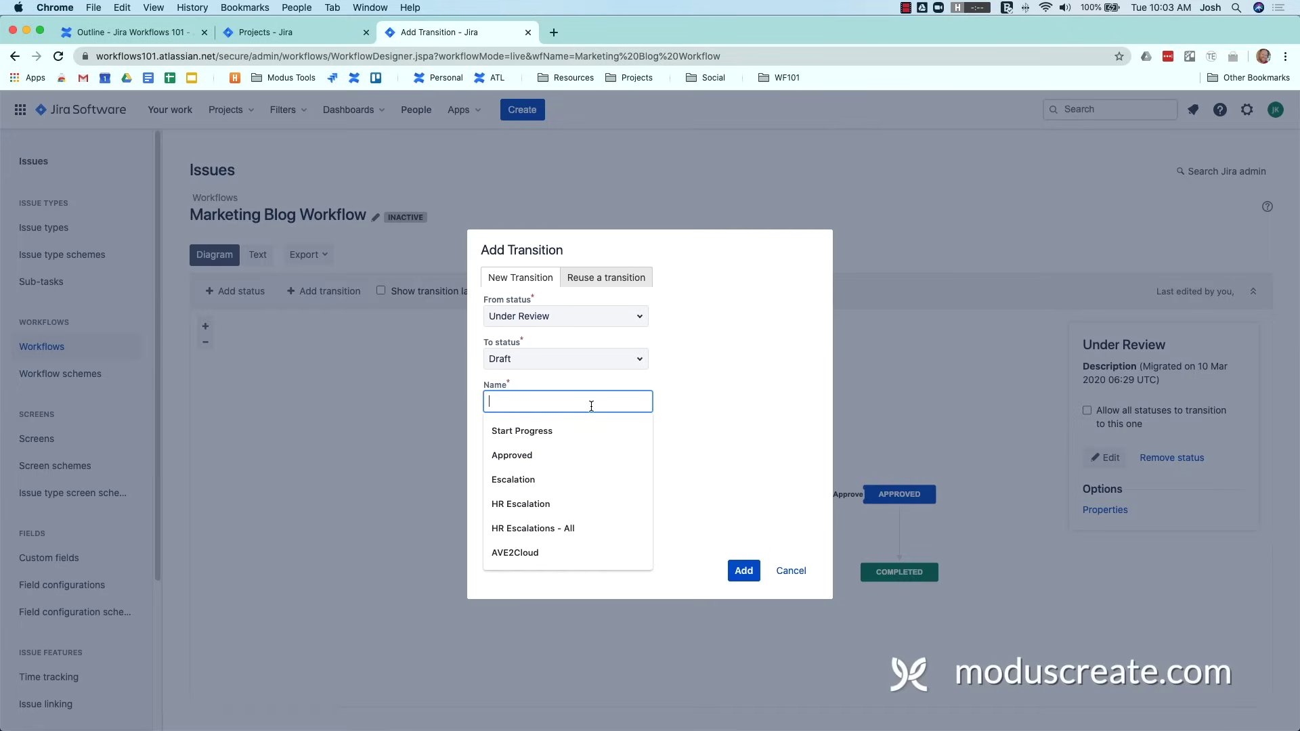
{"action": "type", "text": "Reject"}
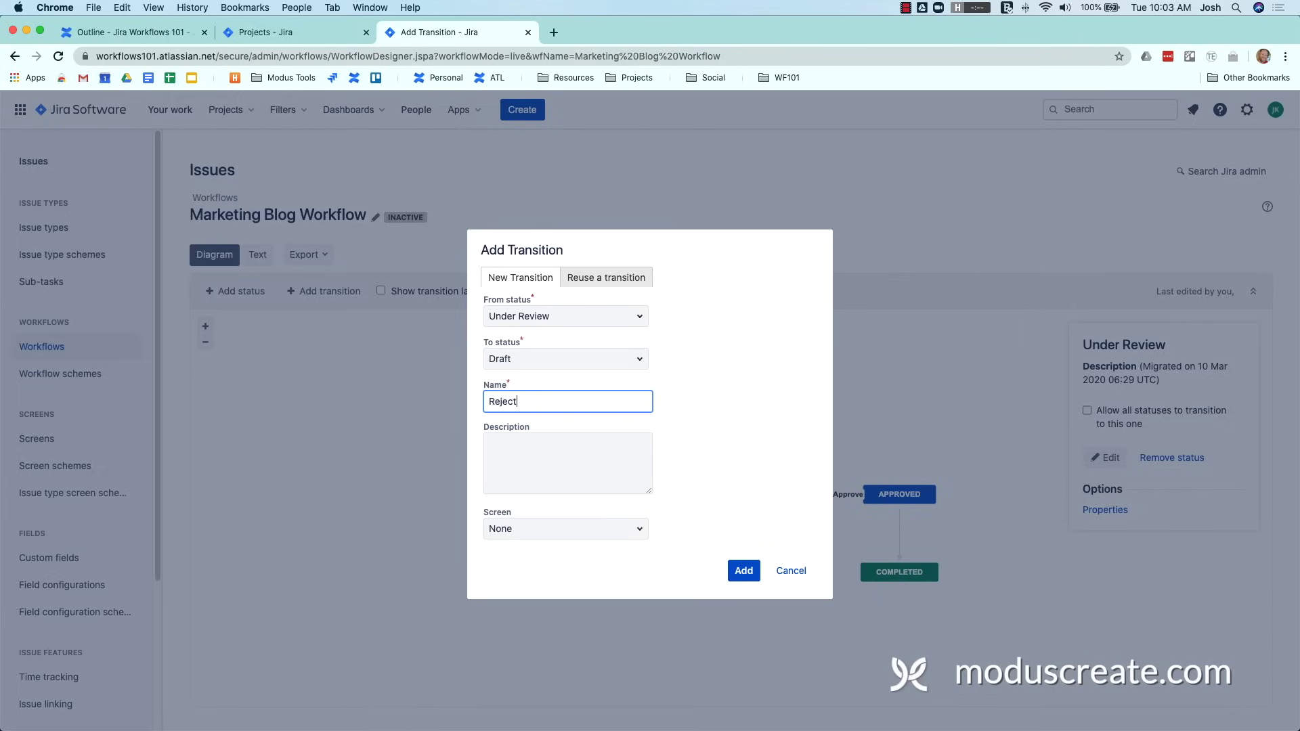
{"action": "left_click", "coordinate": [745, 574]}
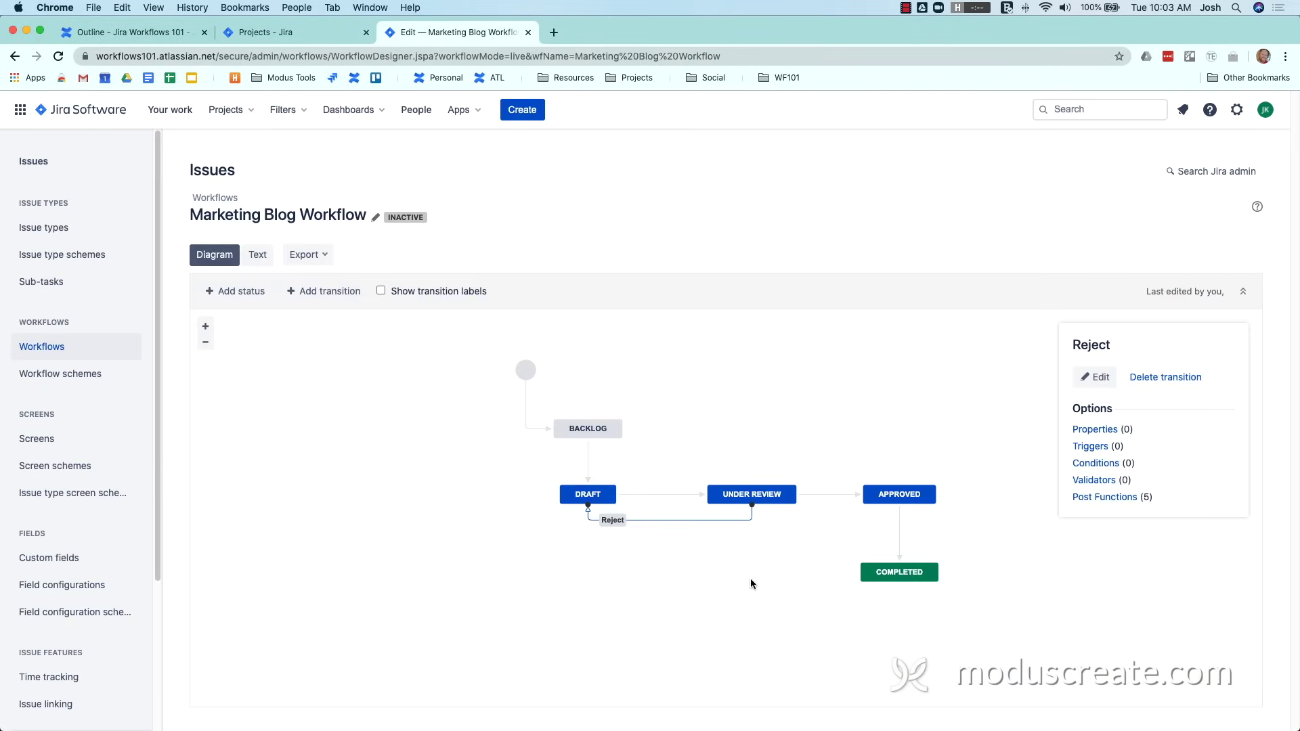
{"action": "left_click", "coordinate": [342, 502]}
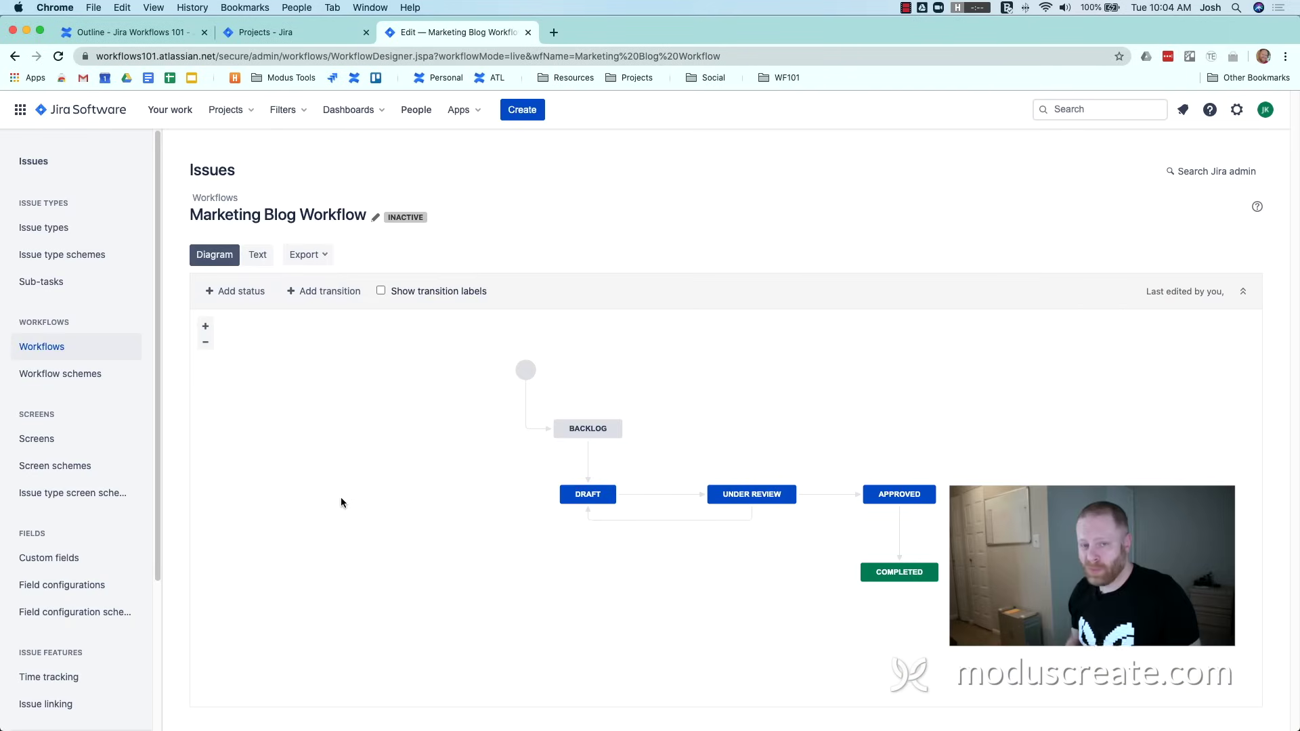